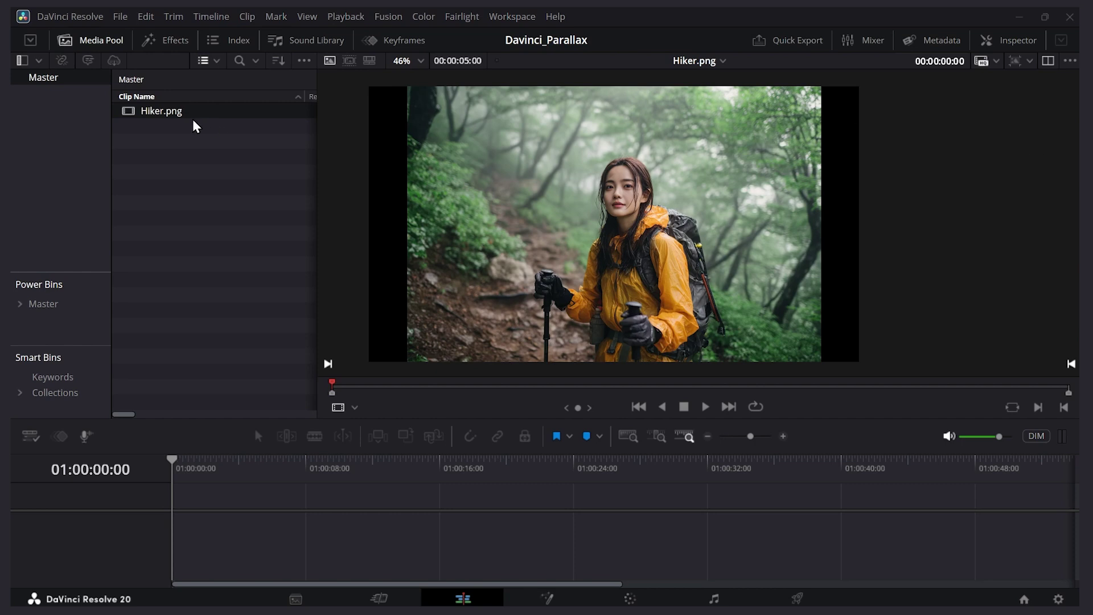
- Place Hiker.png on a new timeline and Alt-drag a duplicate copy onto Video 2
left_click_drag(188, 113, 187, 518)
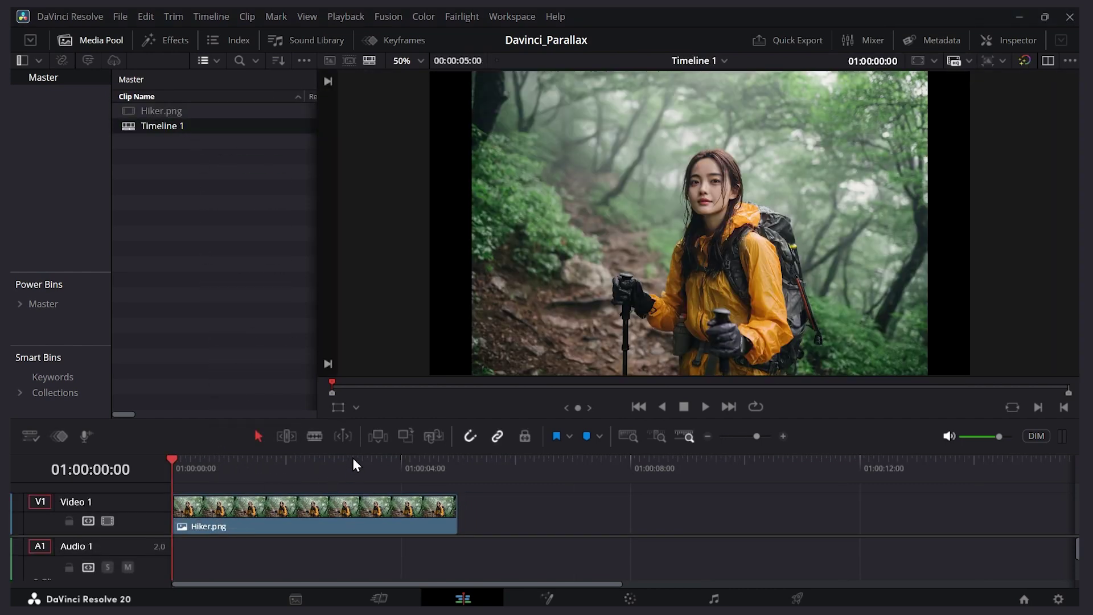
left_click(256, 467)
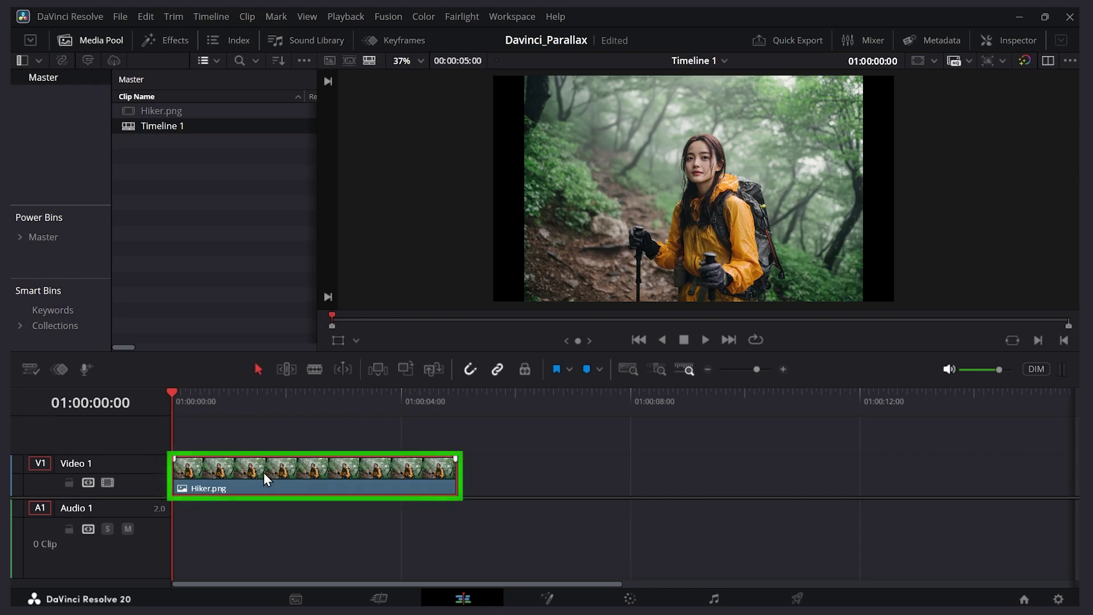
left_click_drag(212, 477, 219, 447)
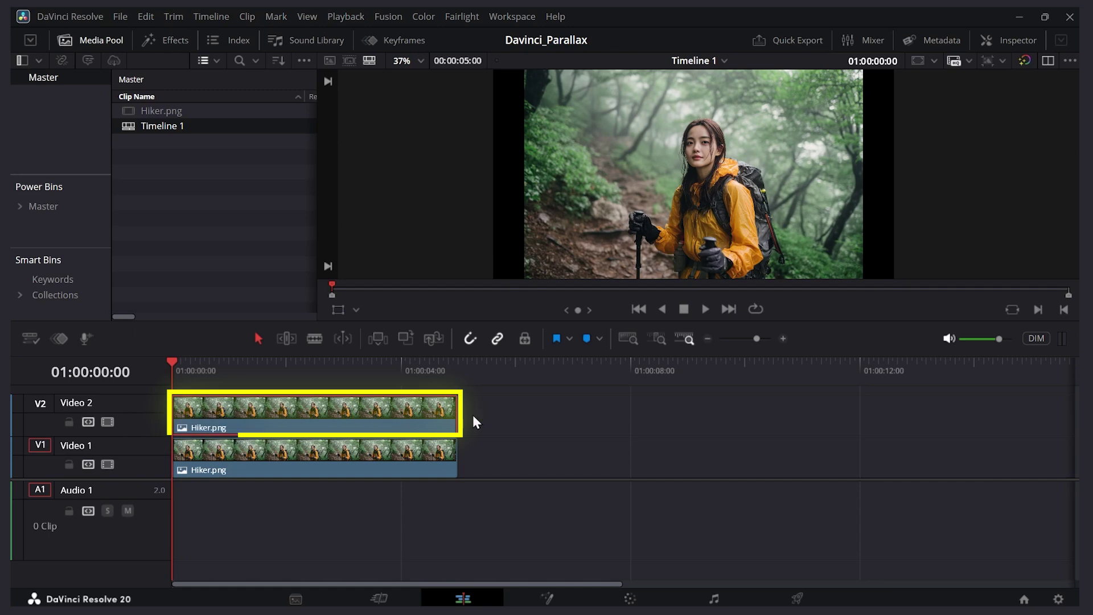
- On the Color page, hide the Clips strip and pick the Curve window for node 01
left_click(631, 599)
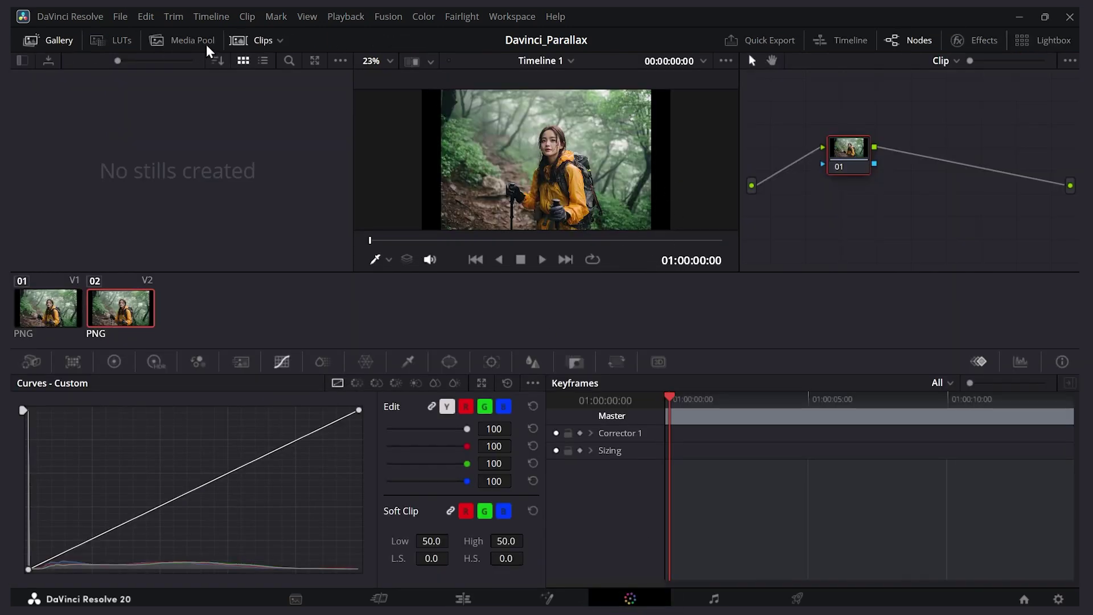
left_click(256, 43)
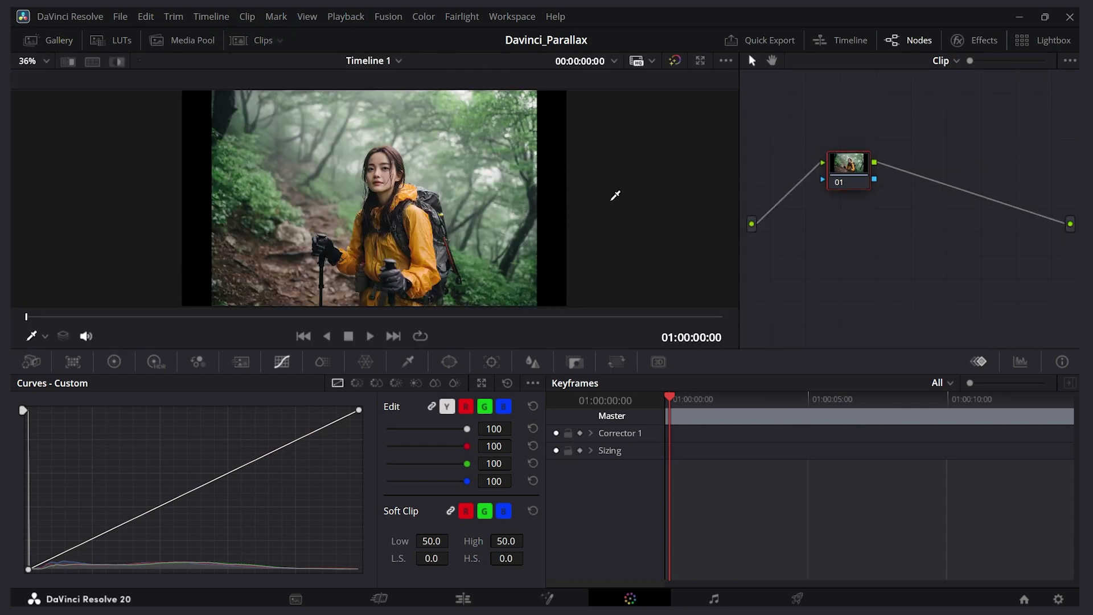
left_click(455, 363)
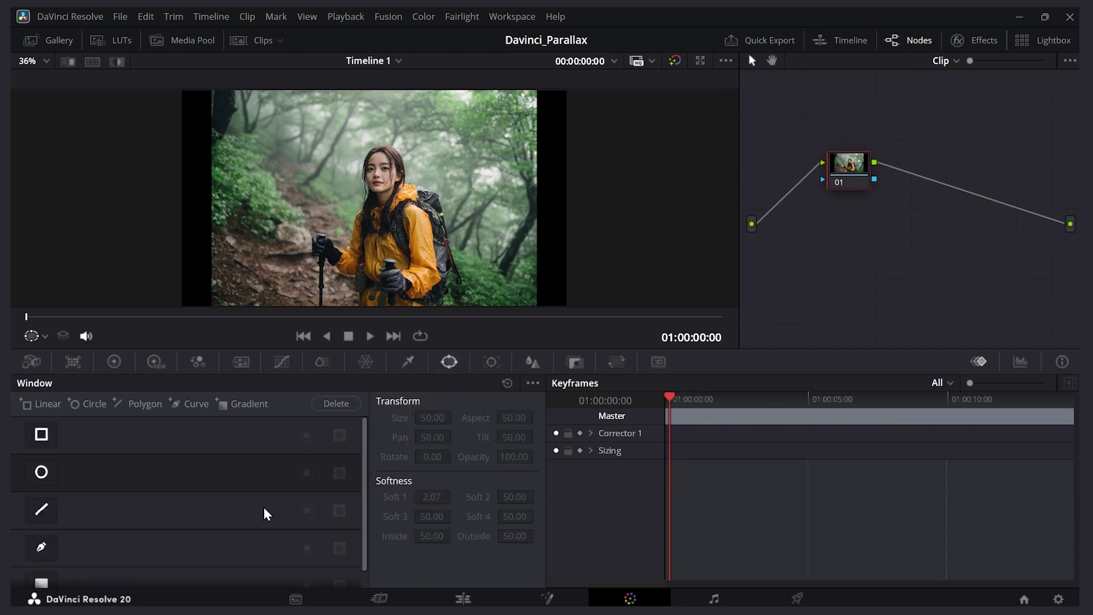
left_click(45, 552)
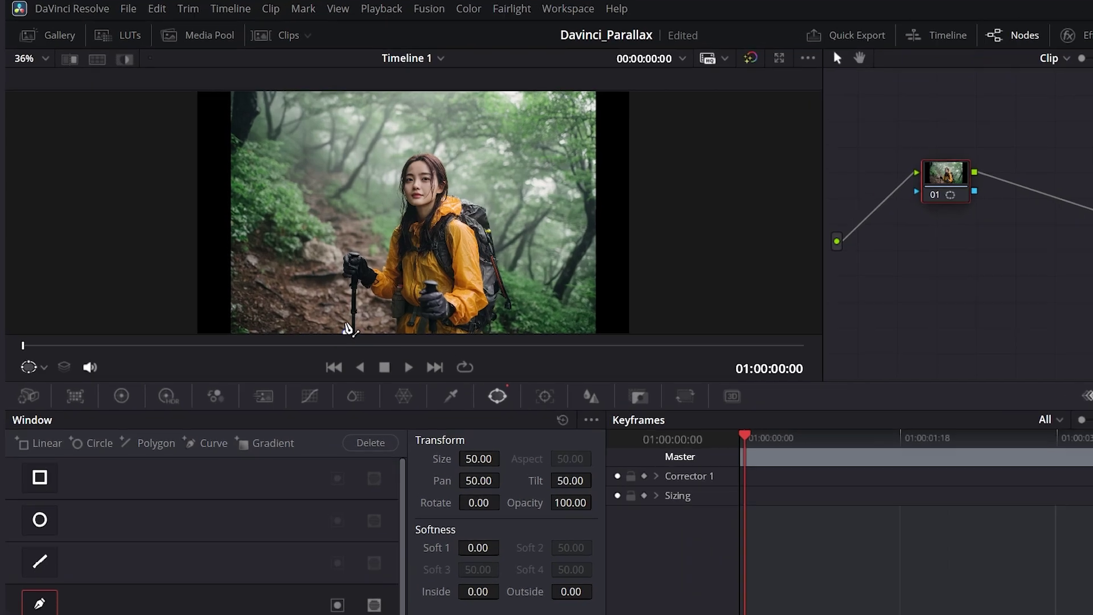
- Begin the curve mask along the hiking pole, around the glove toward the shoulder
left_click(314, 304)
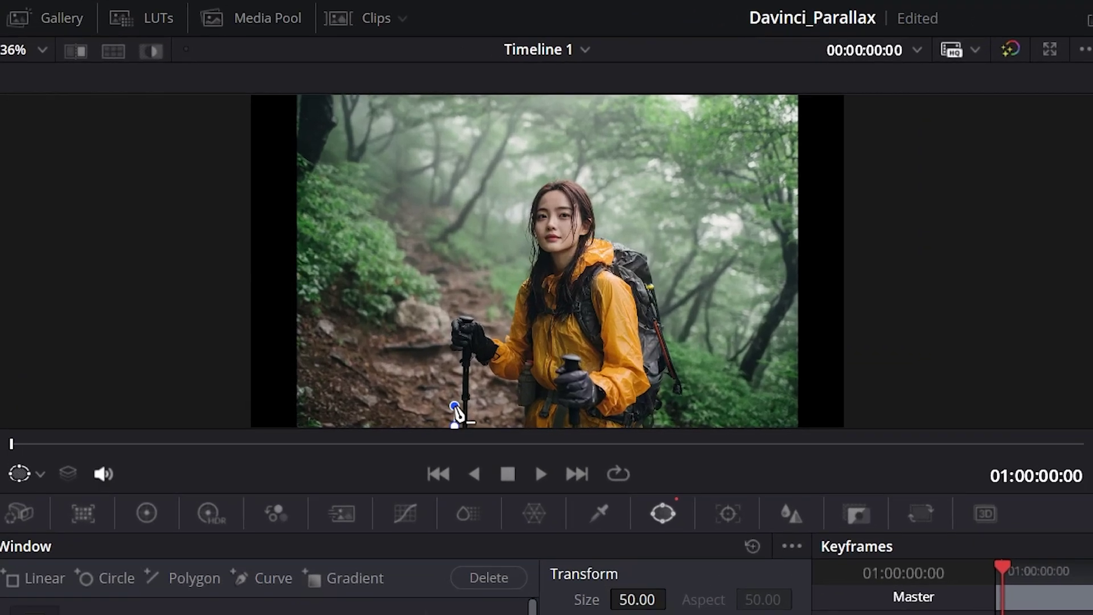
left_click(314, 291)
left_click(315, 273)
left_click(448, 359)
left_click(443, 335)
left_click(442, 310)
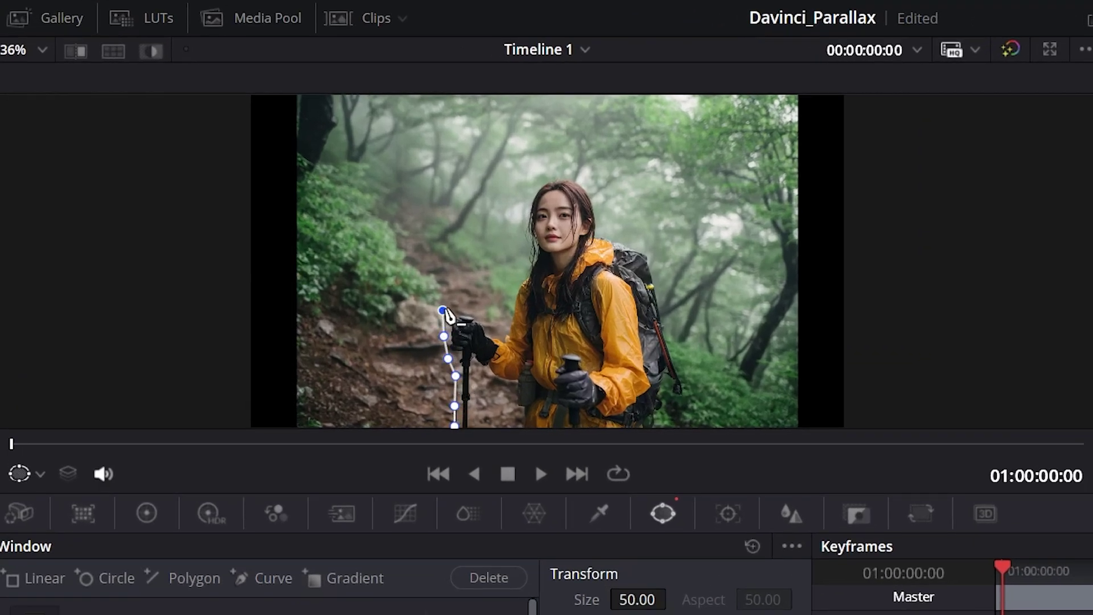
left_click(465, 298)
left_click(481, 314)
left_click(501, 316)
left_click(504, 298)
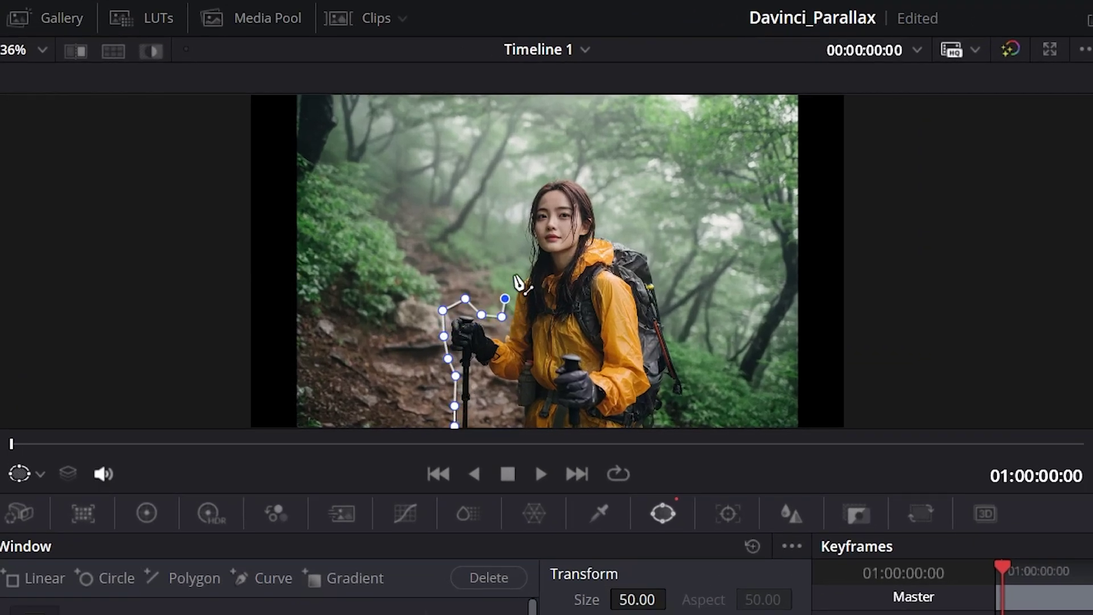
left_click(513, 275)
- Continue the mask outline up past the shoulder, over the head, toward the backpack
left_click(516, 255)
left_click(515, 220)
left_click(521, 194)
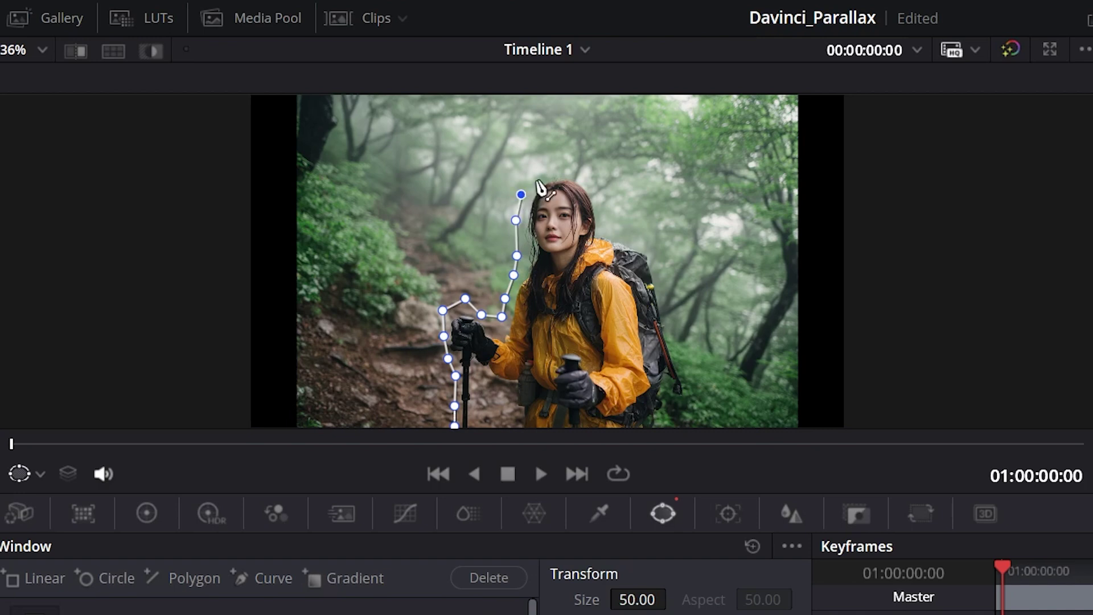
left_click(545, 169)
left_click(564, 168)
left_click(588, 178)
left_click(602, 203)
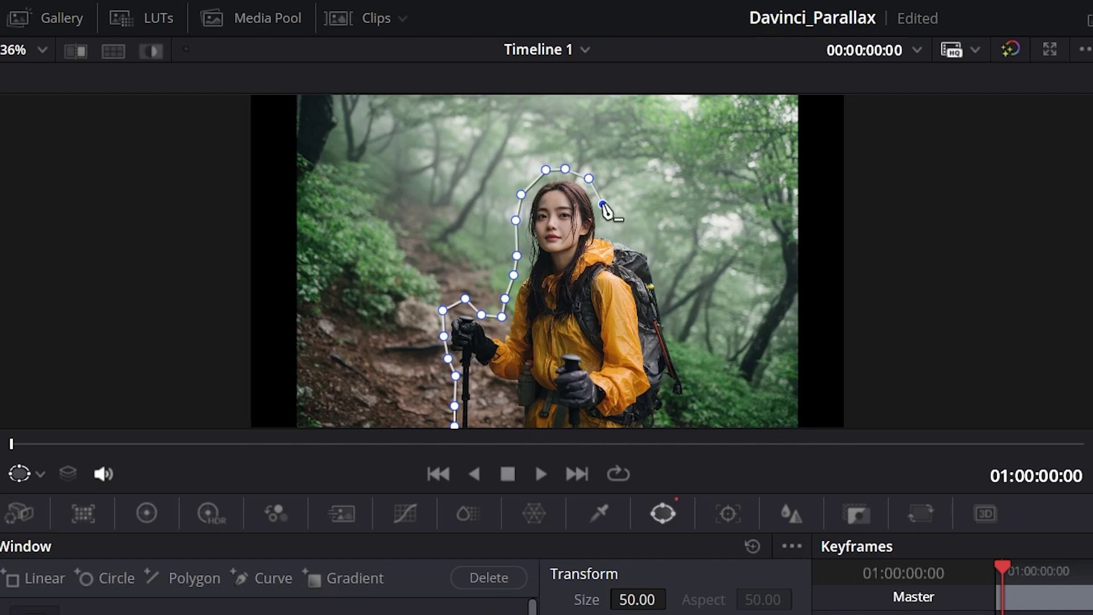
left_click(606, 227)
left_click(624, 230)
- Trace down the backpack, along below the picture, and close the mask on its first point
left_click(656, 250)
left_click(664, 283)
left_click(670, 313)
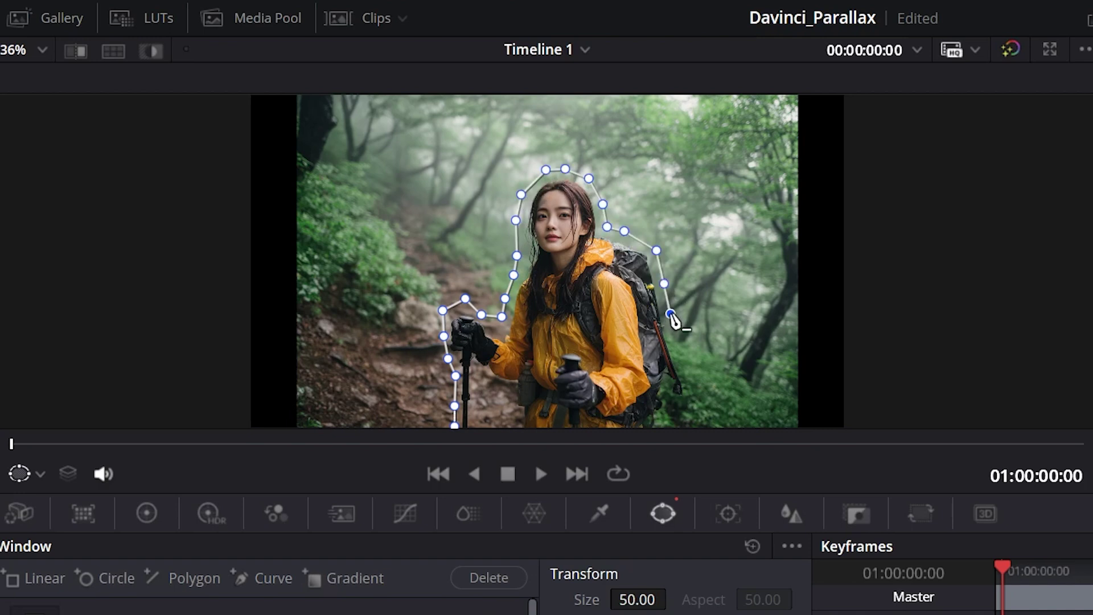
left_click(678, 352)
left_click(693, 380)
left_click(689, 408)
left_click(684, 418)
left_click_drag(670, 412, 669, 343)
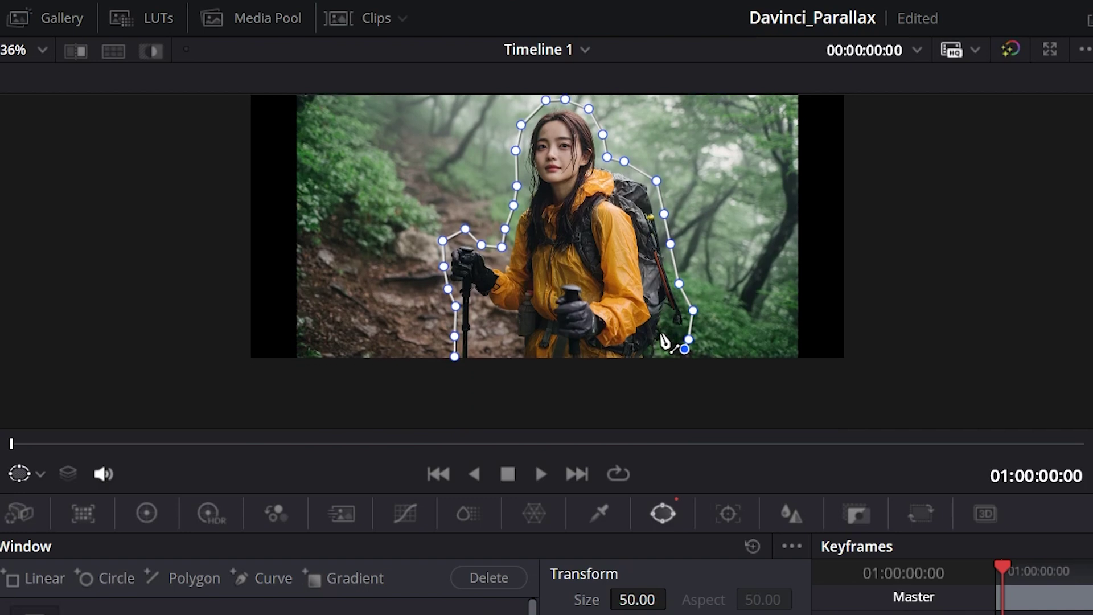
left_click(670, 376)
left_click(558, 382)
left_click(470, 381)
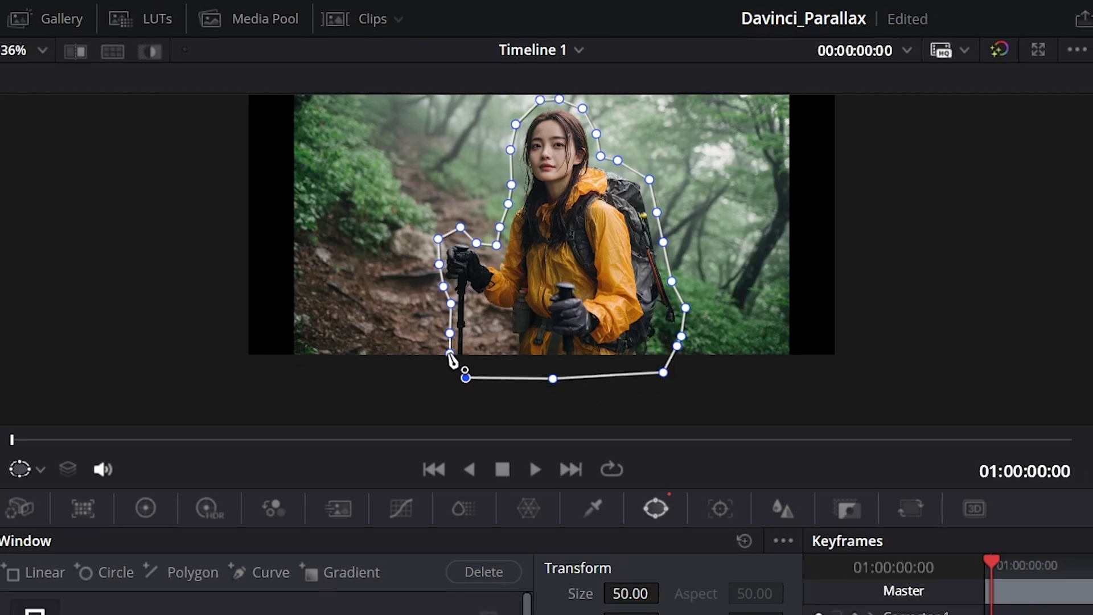
left_click(451, 355)
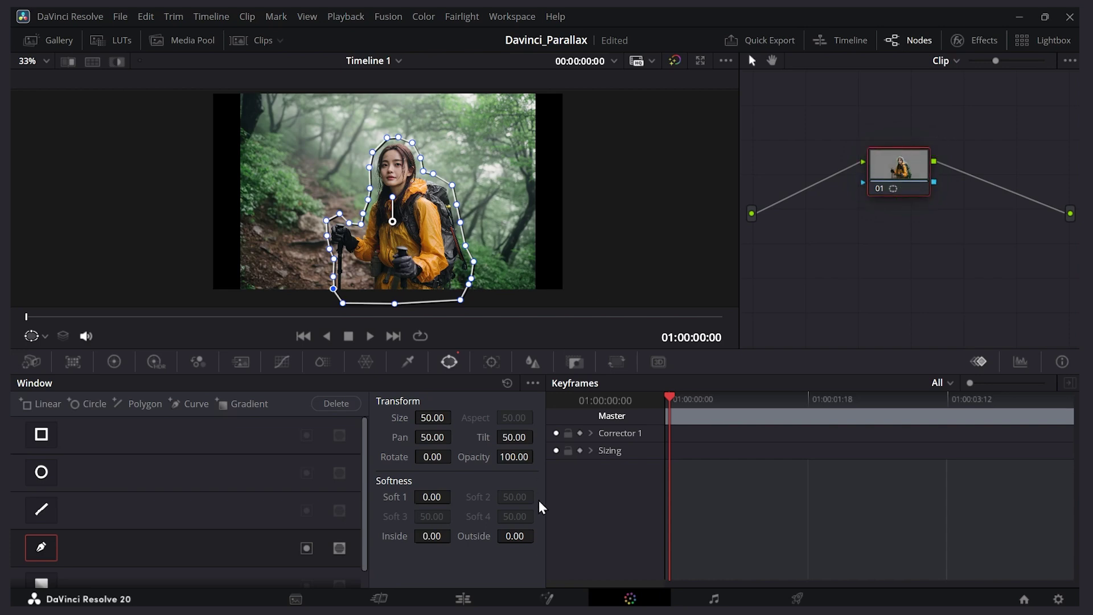
- Disable the Video 1 track on the Edit page, then return to the Color page
left_click(466, 598)
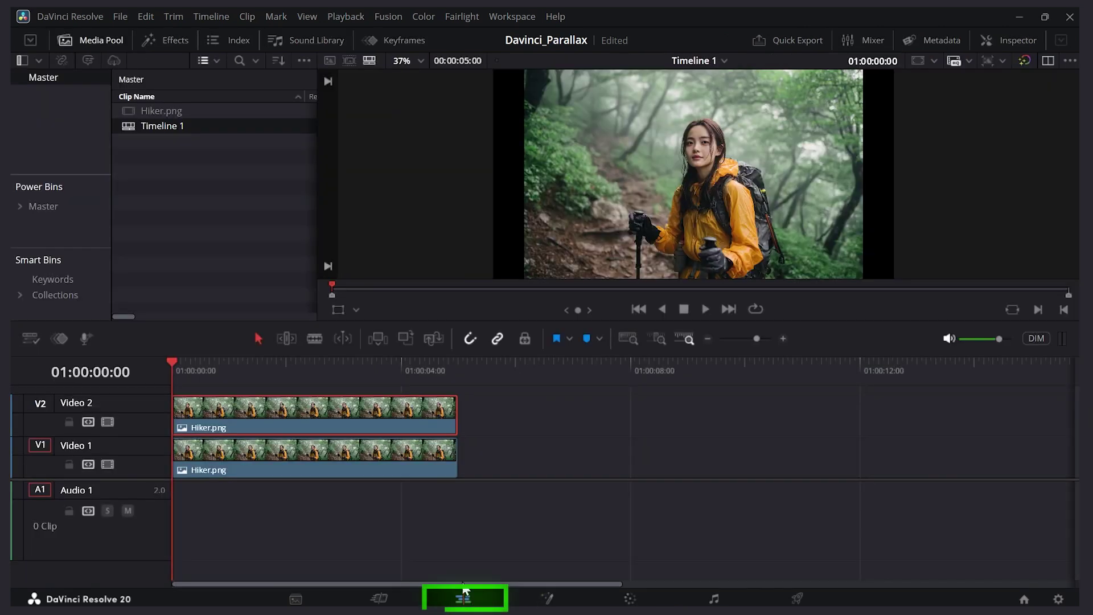
left_click(112, 465)
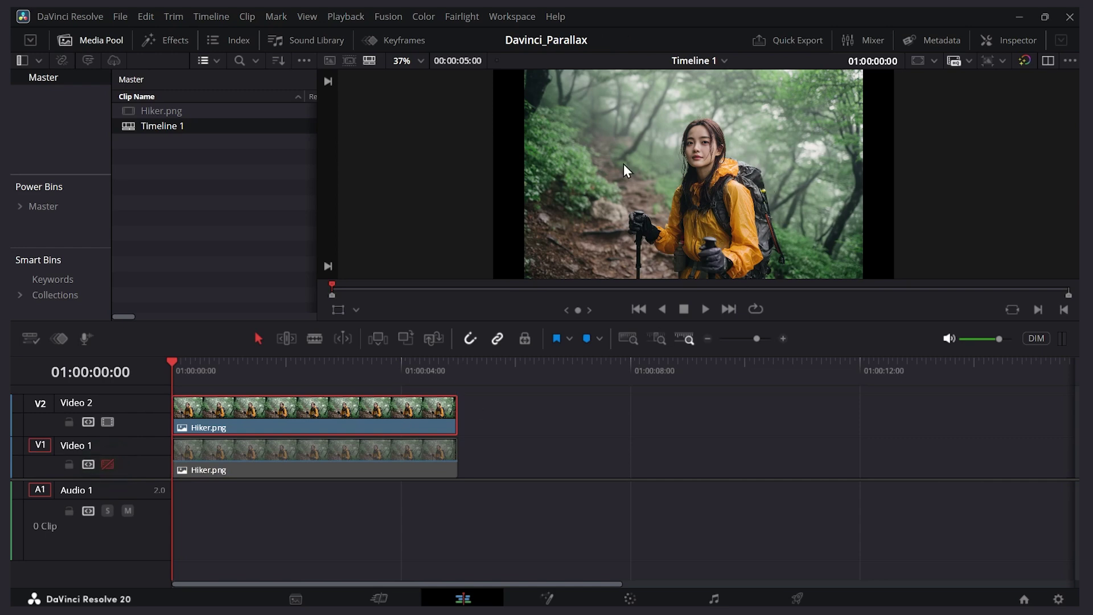
left_click(630, 599)
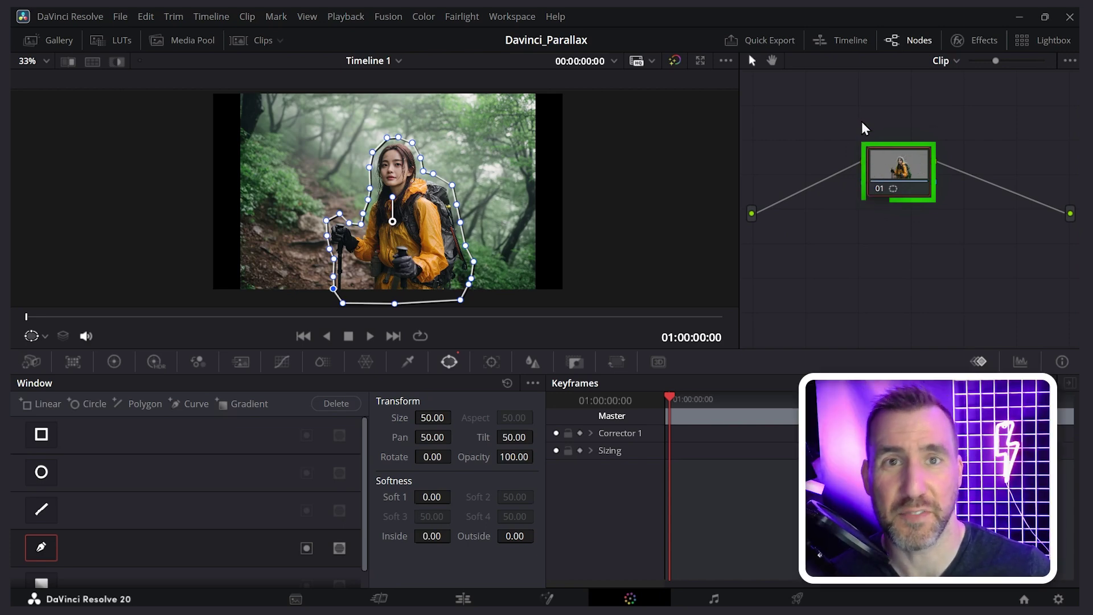
- Add an alpha output fed by node 01 and check the isolated hiker on the Edit page
right_click(938, 247)
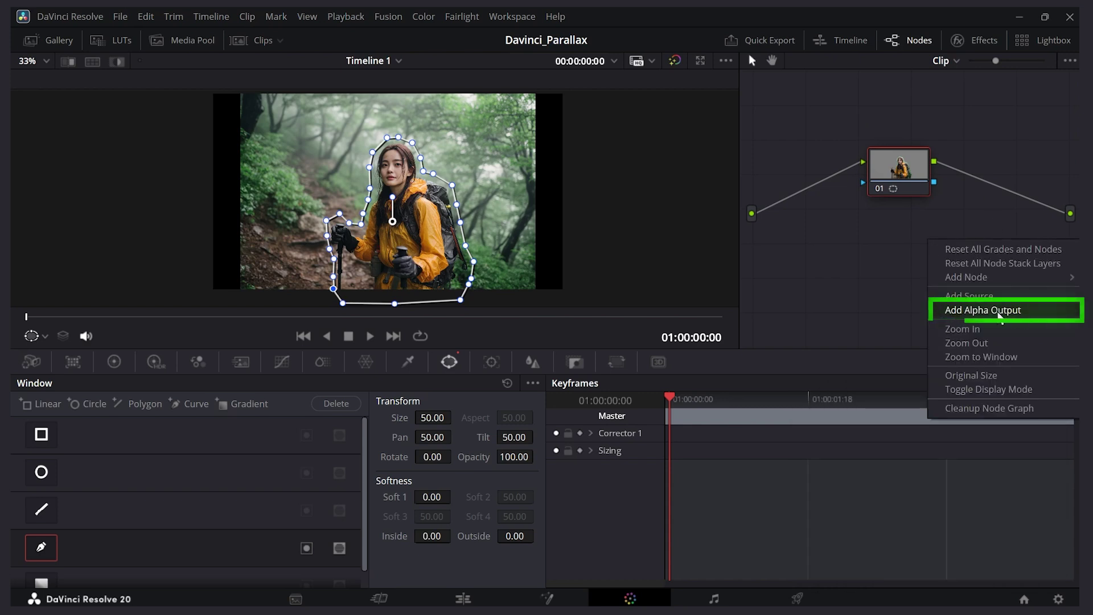
left_click(999, 315)
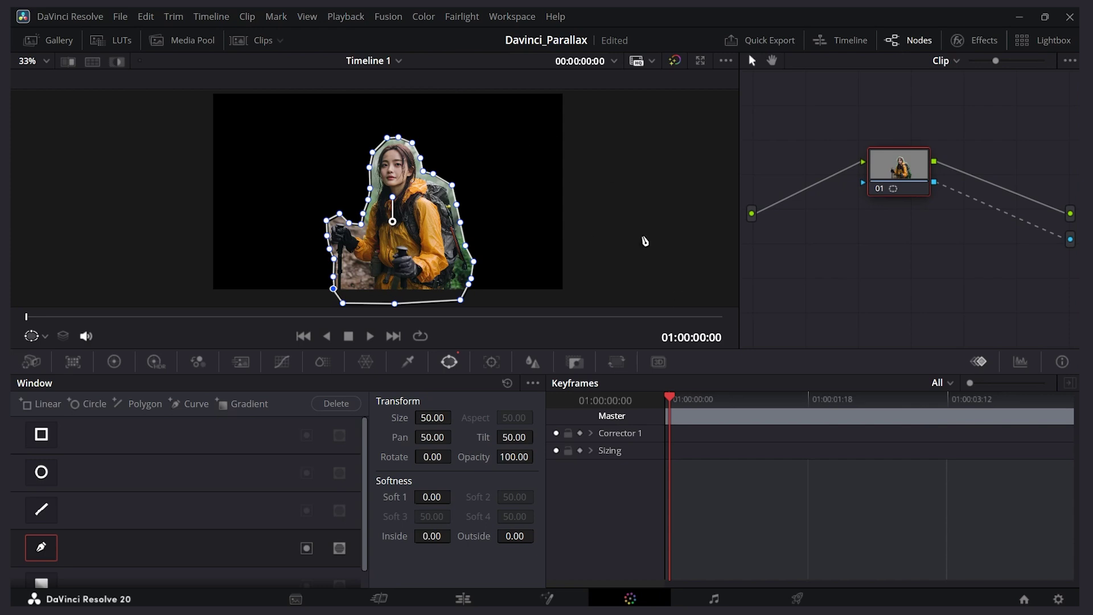
left_click(475, 598)
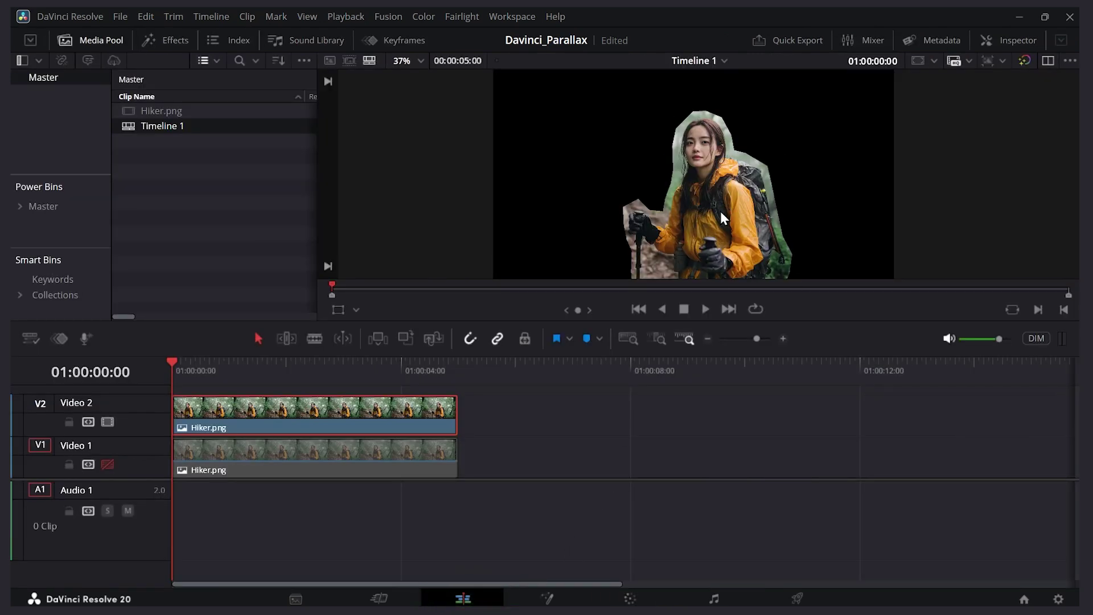
- Raise the hiker mask's Soft 1 to 4.74 and adjust its Inside softness
left_click(630, 598)
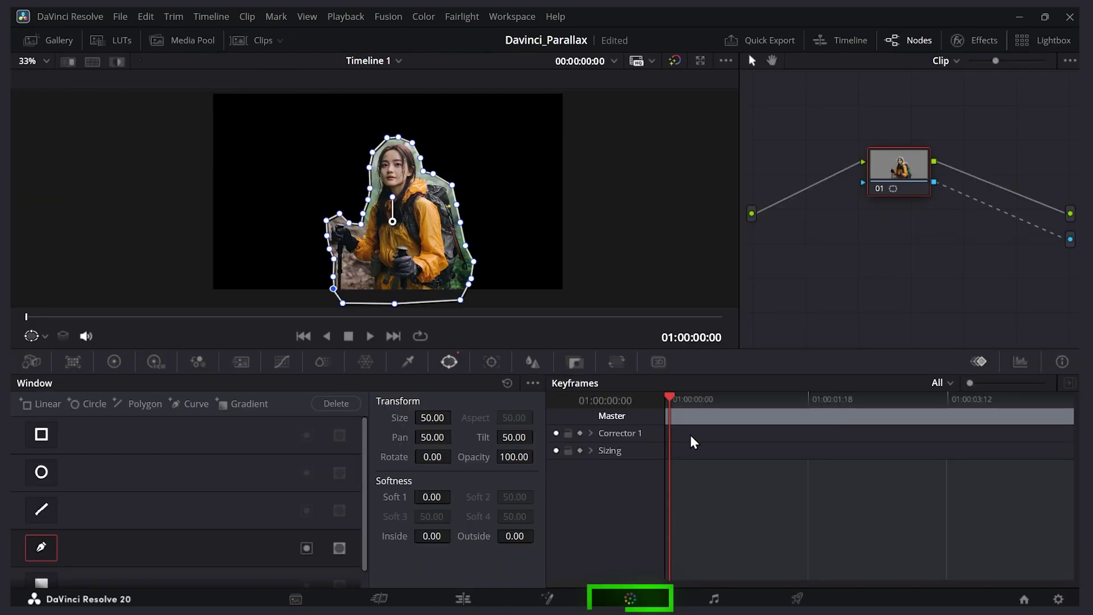
scroll(409, 149, "up", 3)
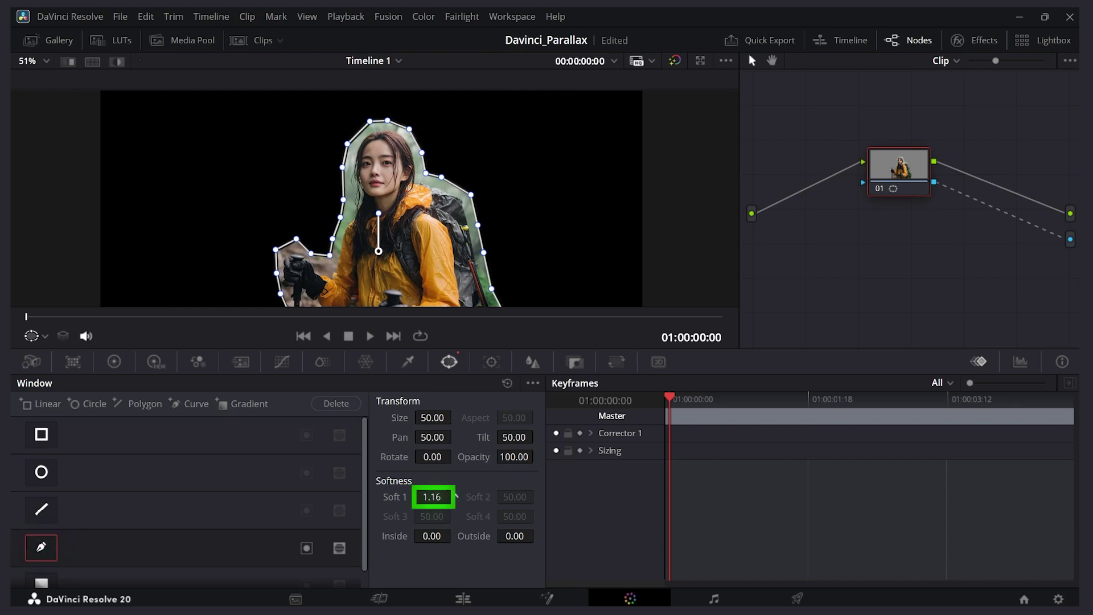
left_click_drag(456, 496, 455, 497)
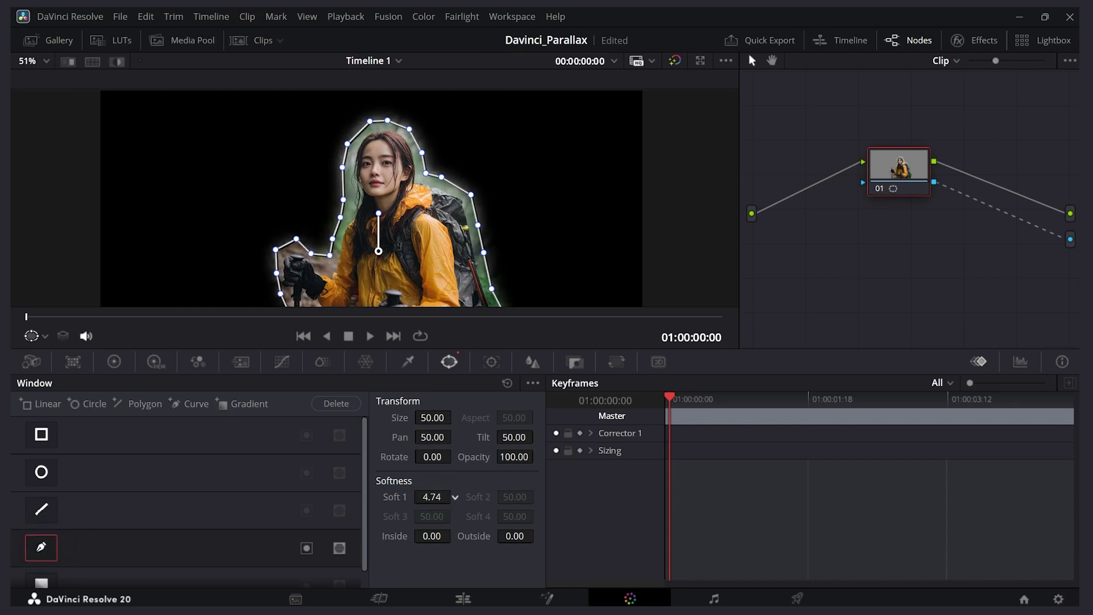
left_click_drag(456, 536, 421, 535)
- Re-enable Video 1 and trim both stacked Hiker.png clips to 00:00:02:13
left_click(462, 599)
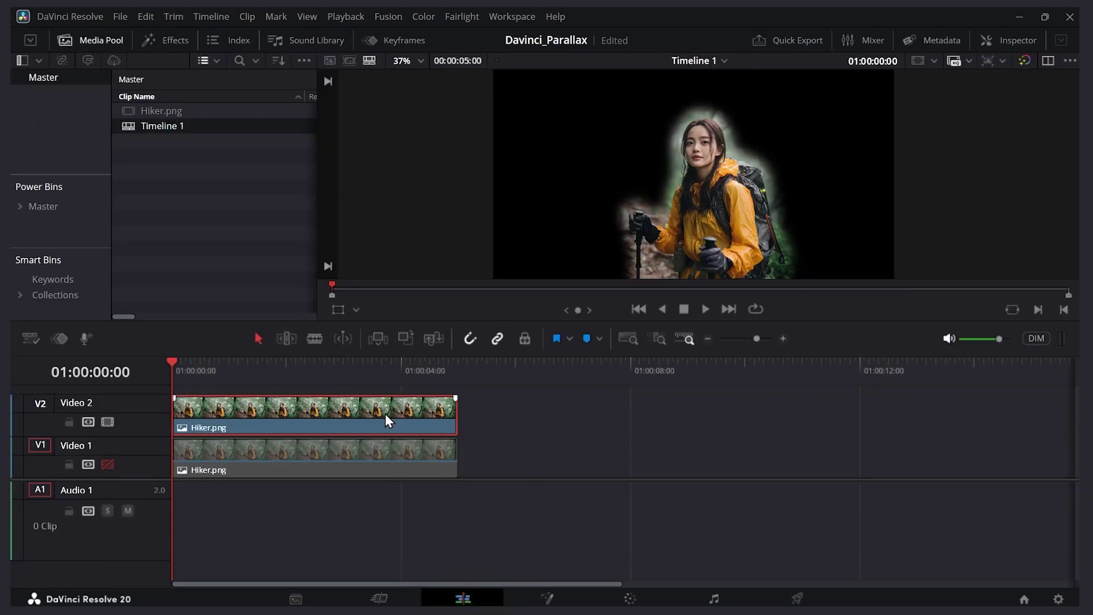
left_click(108, 464)
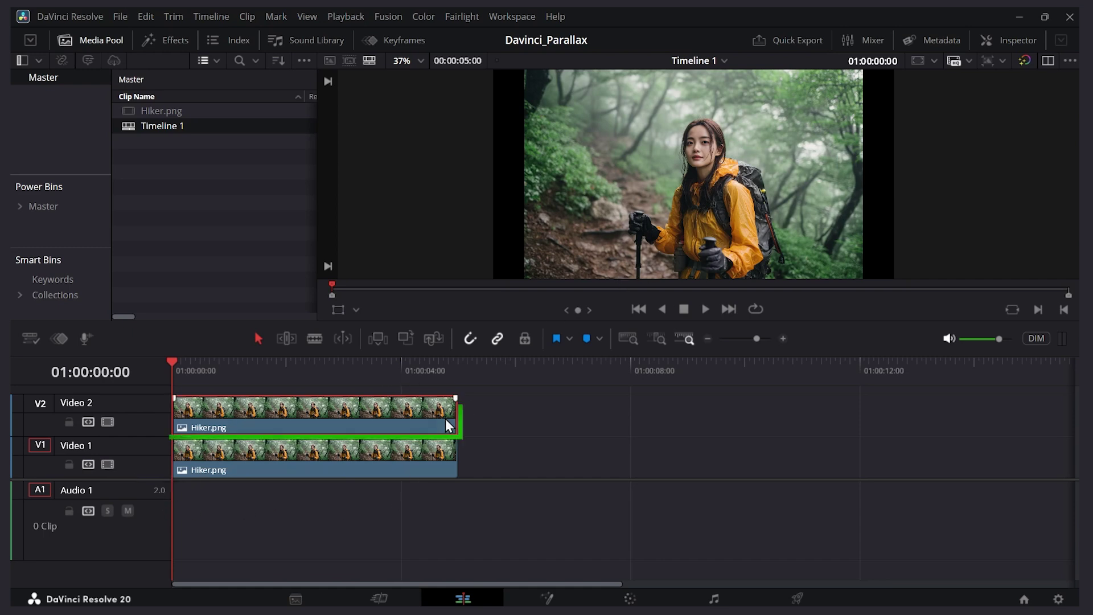
left_click_drag(456, 416, 314, 417)
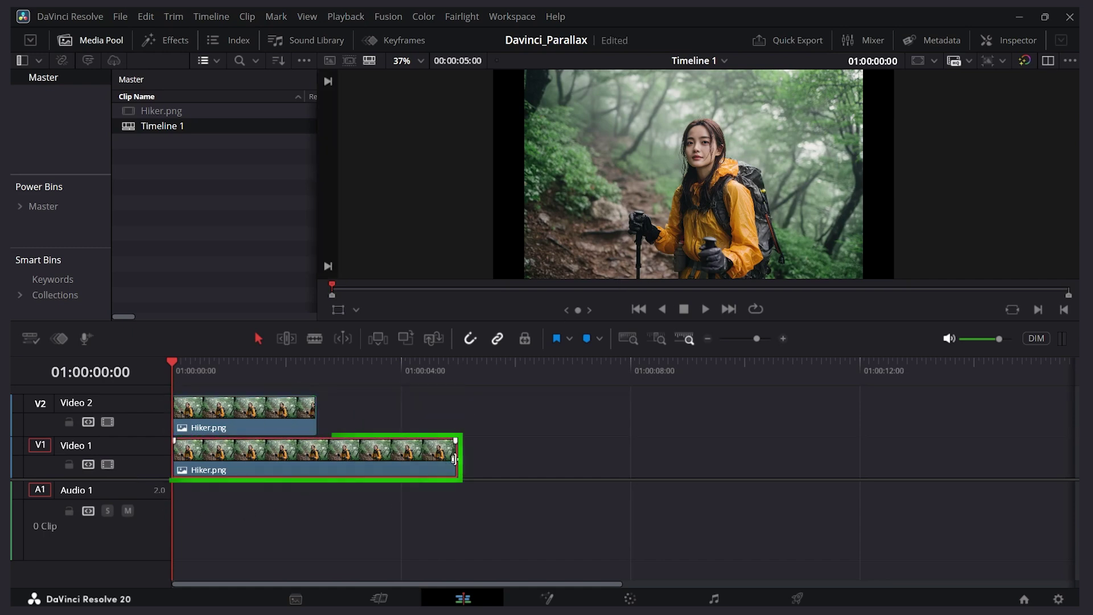
left_click_drag(456, 458, 316, 458)
left_click(227, 380)
left_click_drag(201, 384, 174, 376)
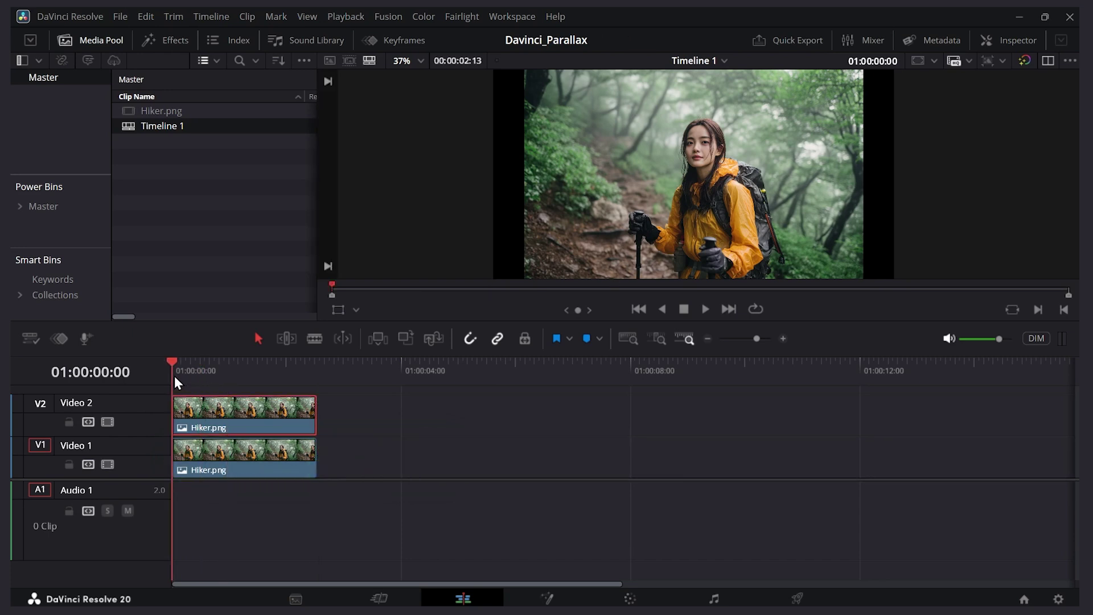
- Keyframe the top clip's Zoom from 1.000 at its start to 1.410 at its end
left_click(1007, 40)
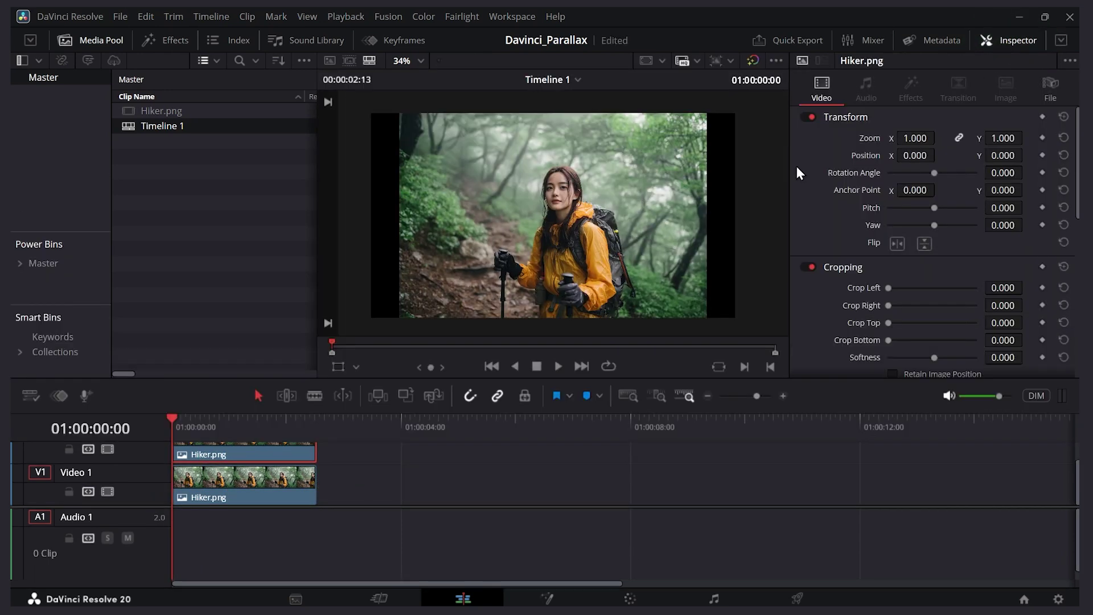
left_click(1042, 137)
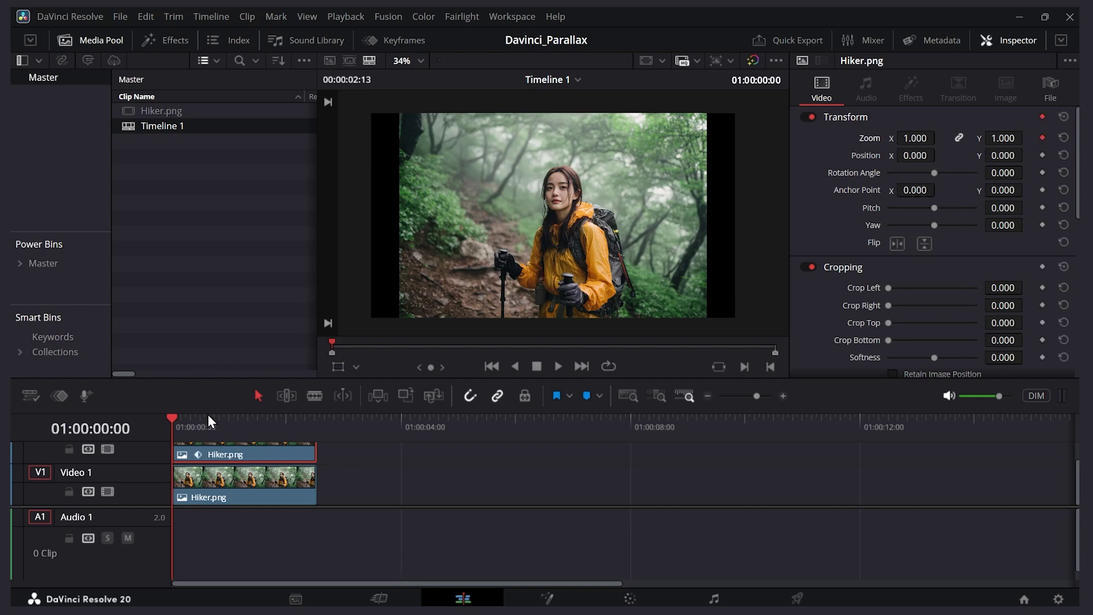
left_click_drag(368, 410, 368, 358)
left_click_drag(185, 367, 315, 376)
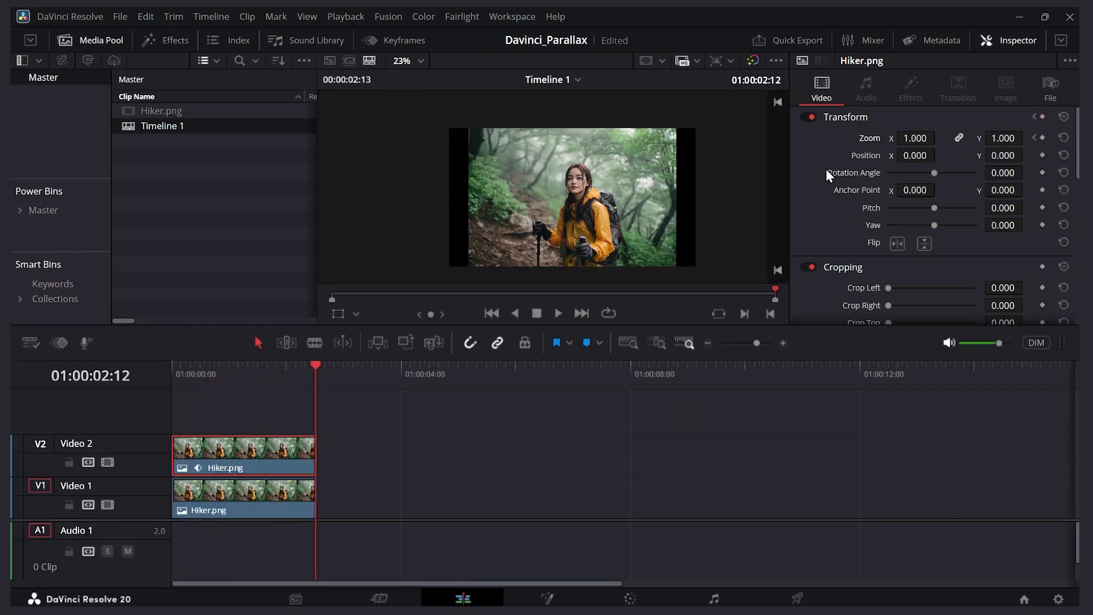
mouse_move(916, 137)
left_mouse_down()
mouse_move(945, 137)
mouse_move(905, 138)
left_mouse_up()
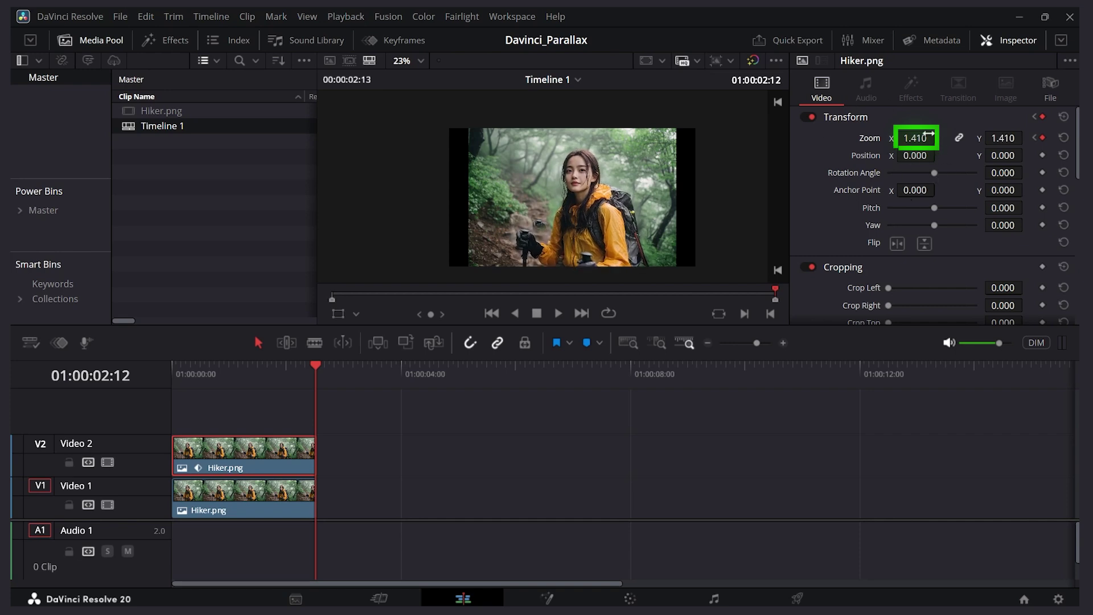
- Play back the zoom animation from the start and again from 01:00:01:00
left_click_drag(248, 367, 175, 368)
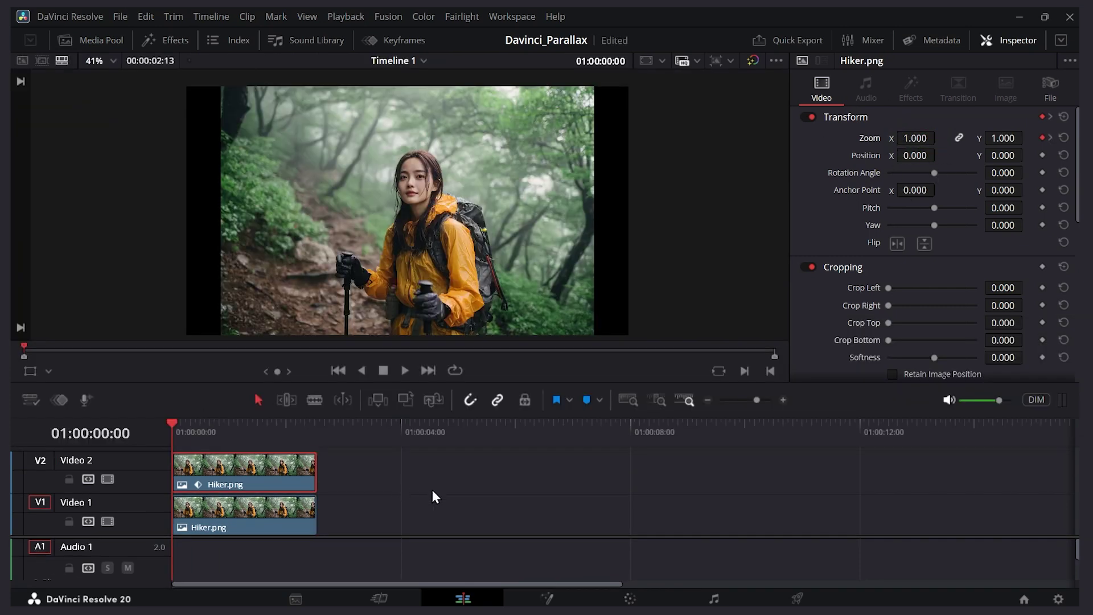
key("space")
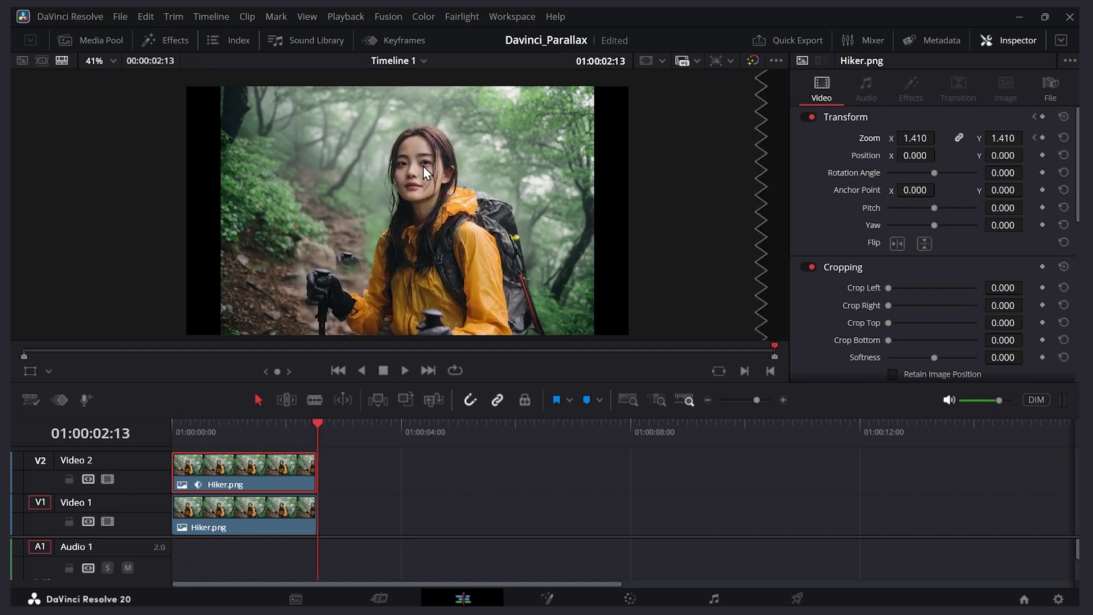
type("100")
key("Return")
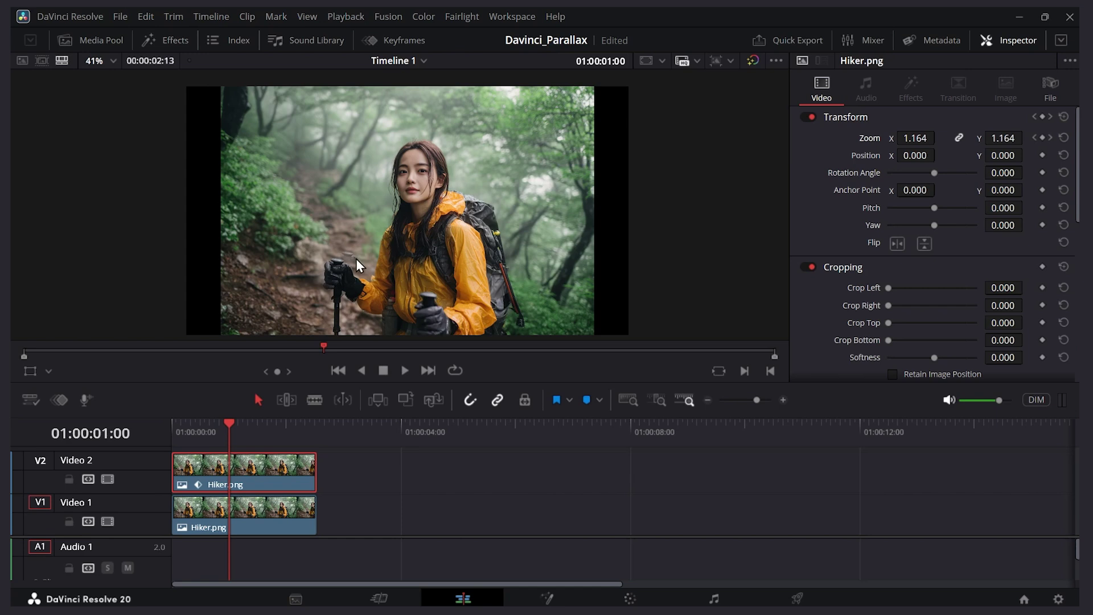
key("space")
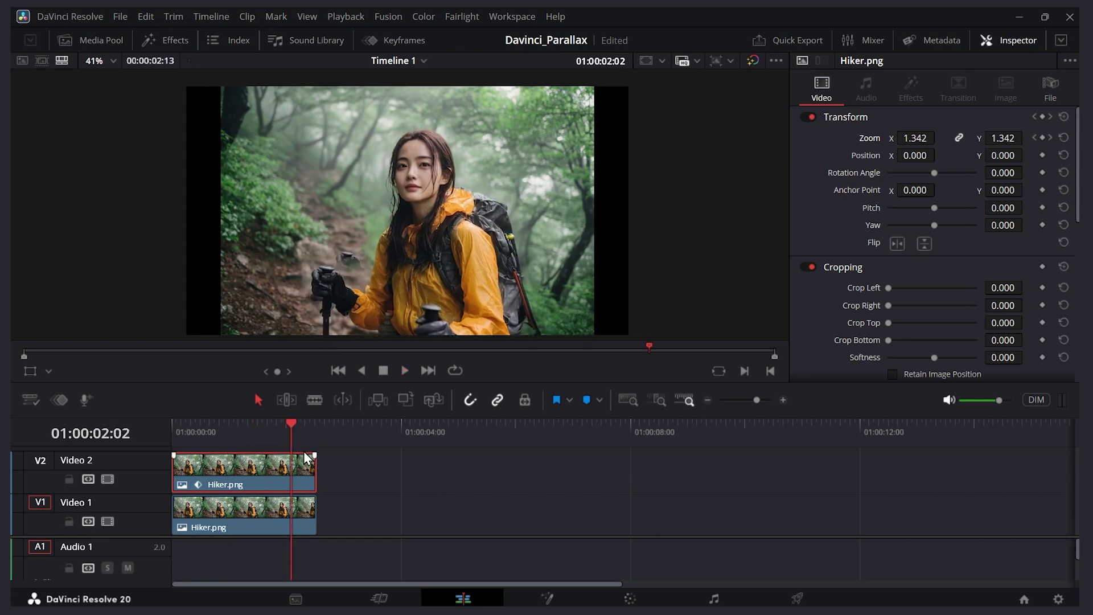
- On the Color page, pull the mask points up around the hiker's lower-left hand
left_click(630, 597)
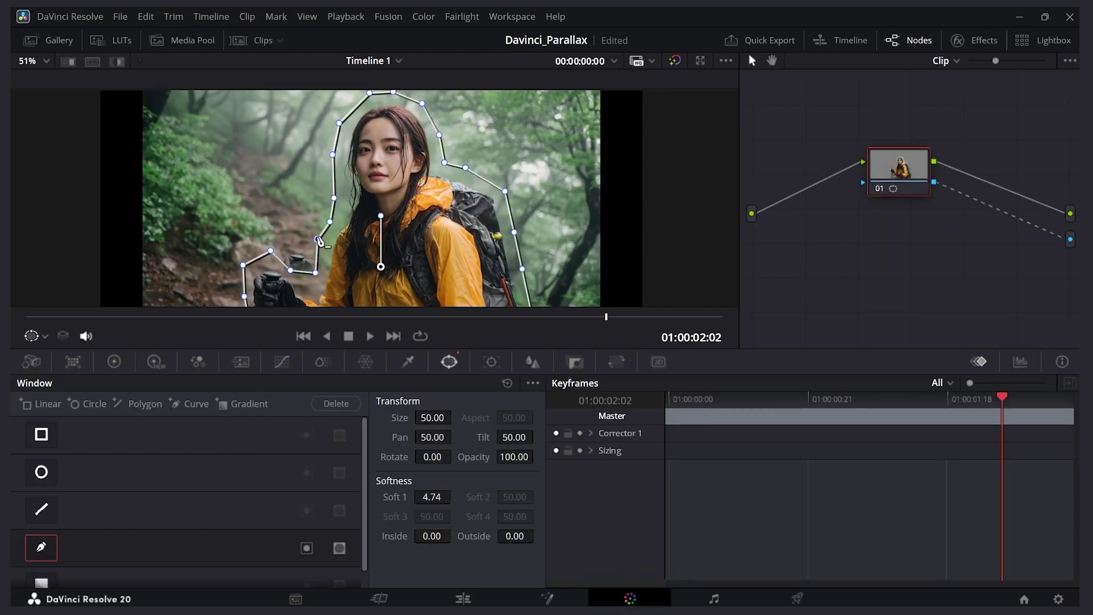
left_click_drag(317, 240, 317, 232)
left_click_drag(316, 273, 288, 243)
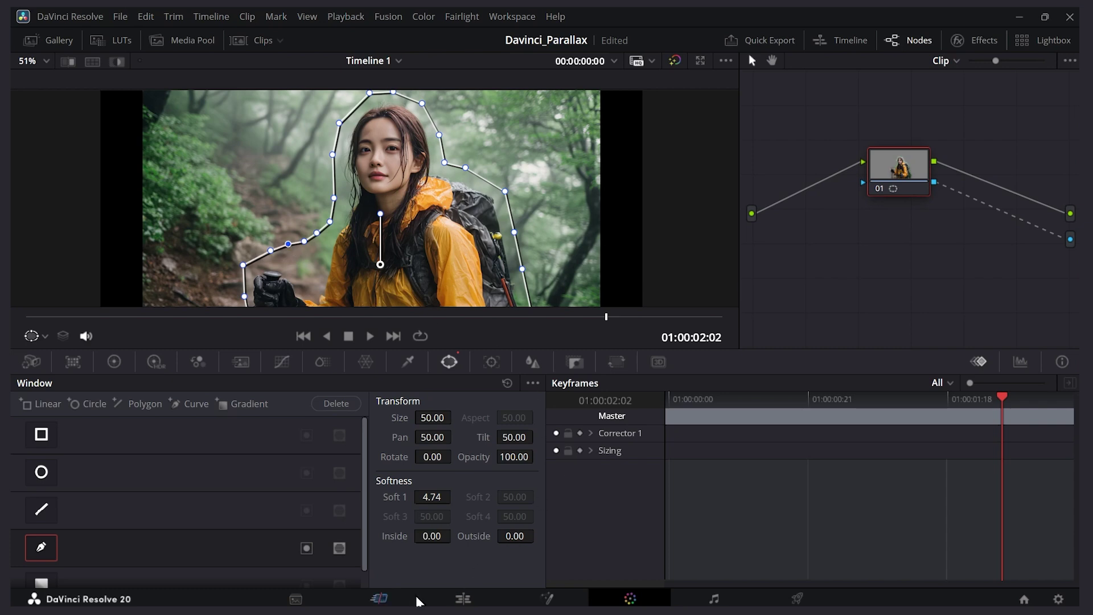
- Back on the Edit page, play the parallax clip from the start
left_click(462, 597)
left_click(176, 433)
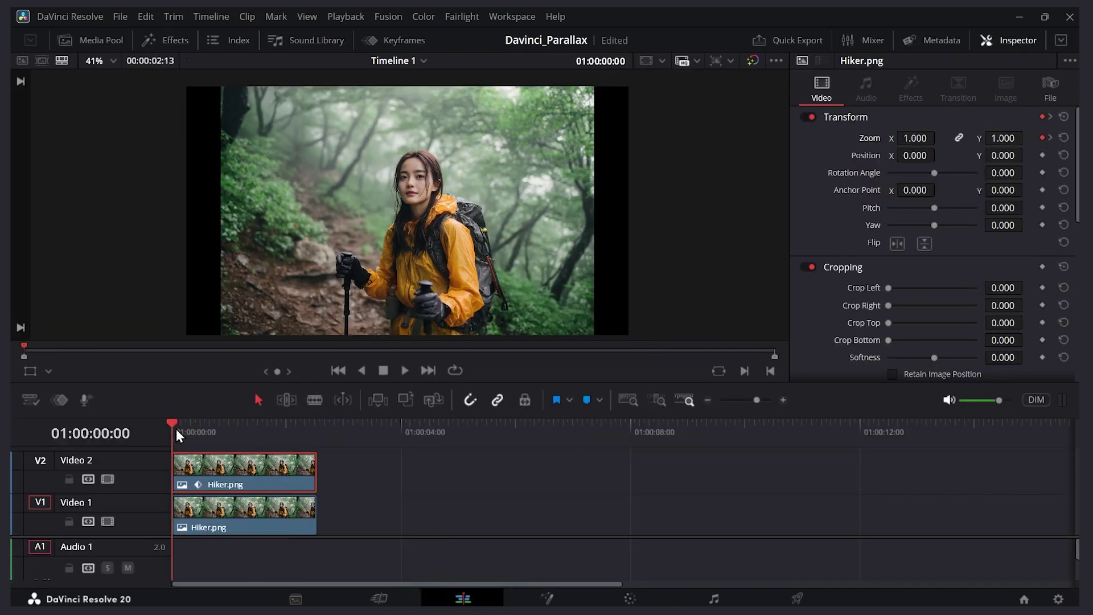
key("space")
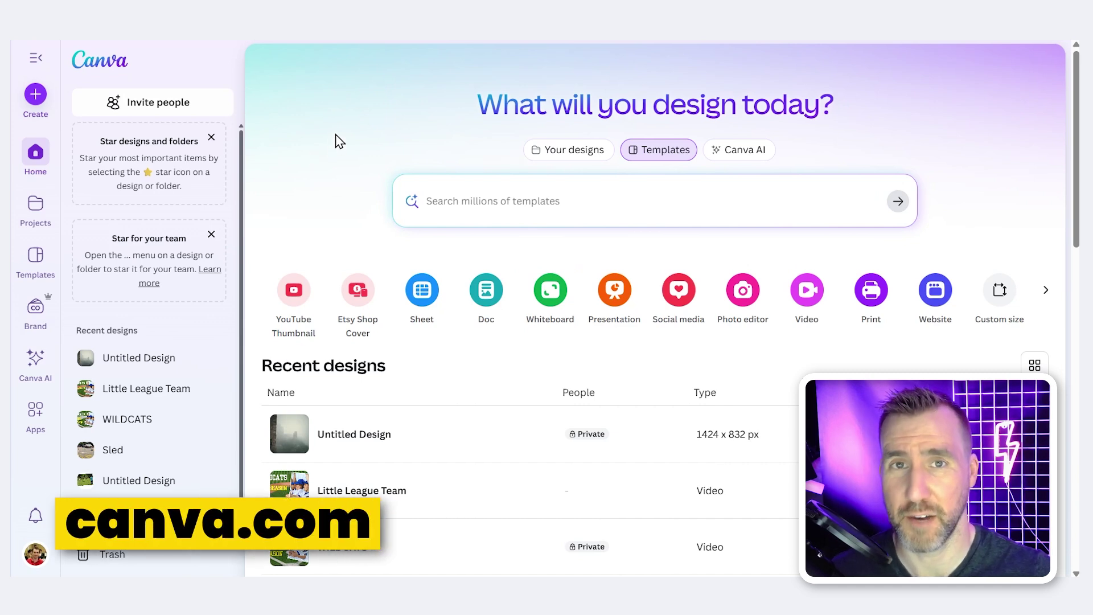
- Upload Knight.png and use it in a new 1424 × 832 px custom-size design
left_click(36, 98)
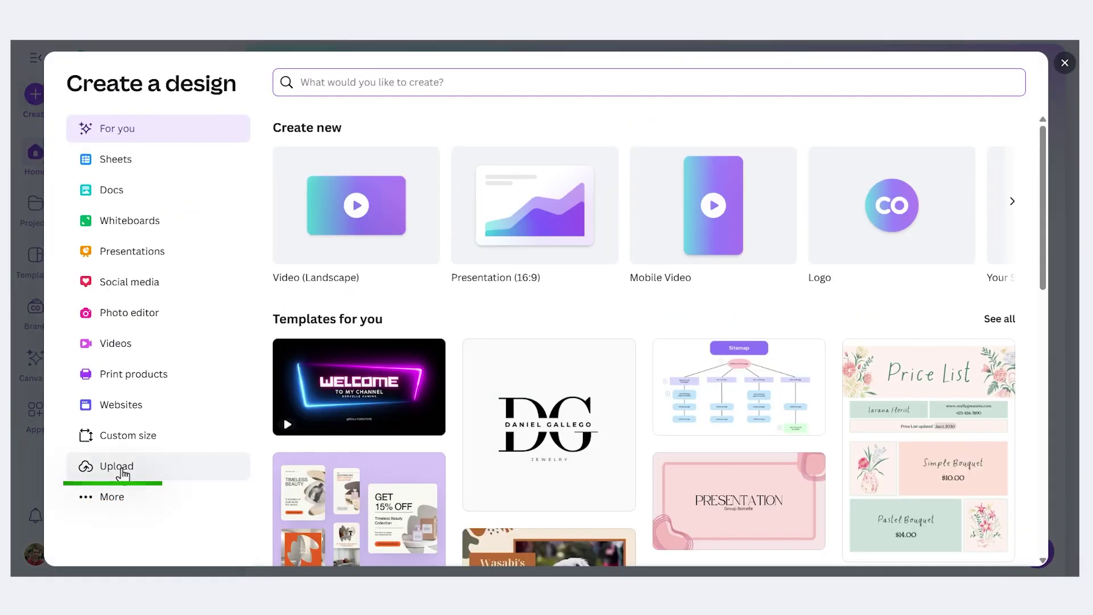
left_click(90, 467)
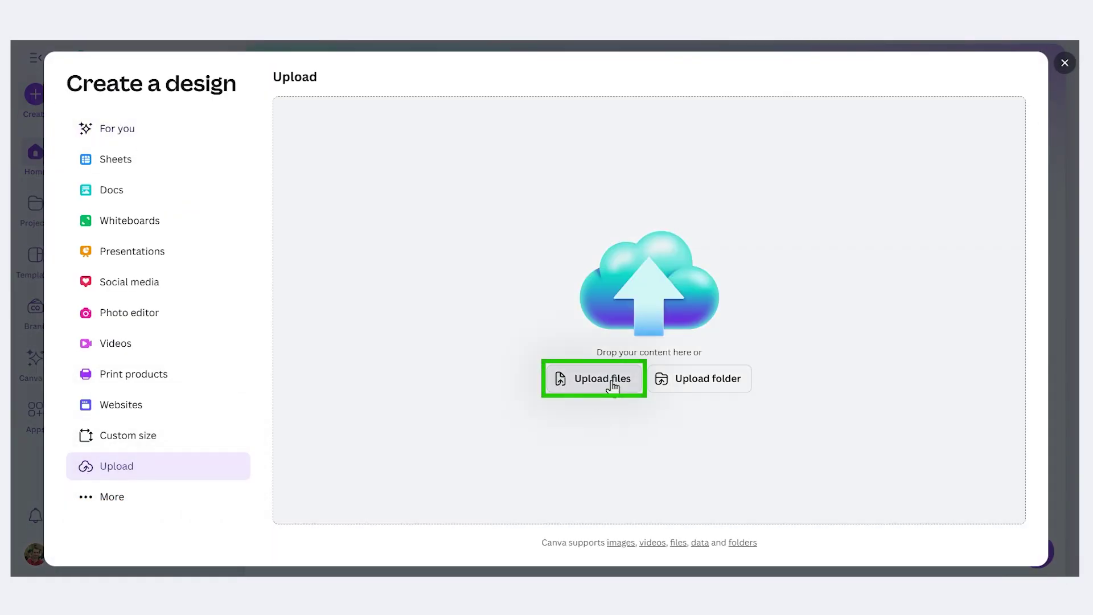
left_click(615, 392)
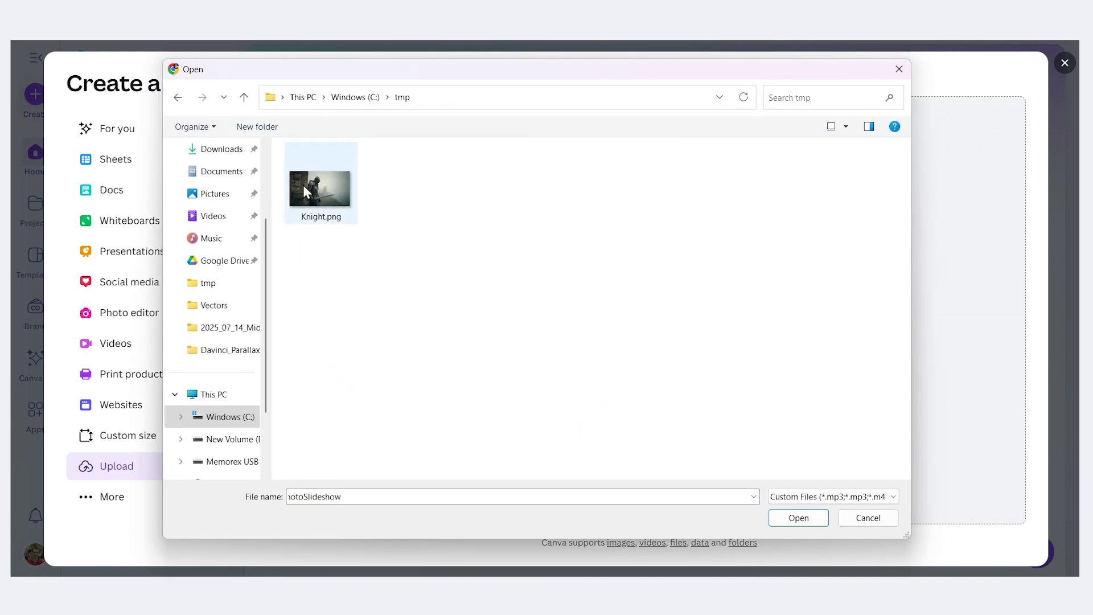
left_click(794, 521)
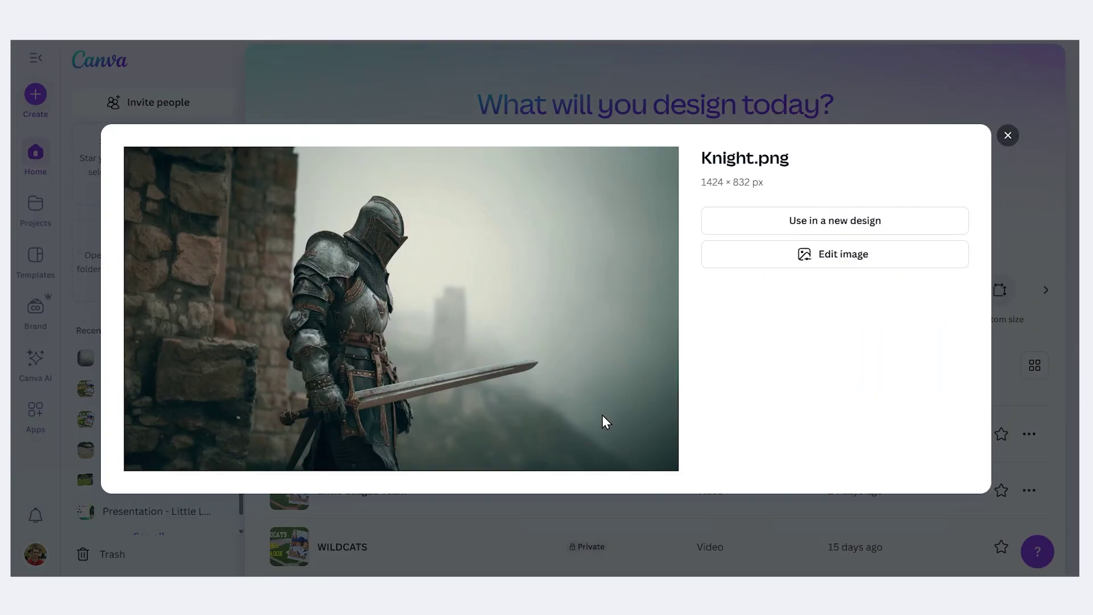
left_click(816, 227)
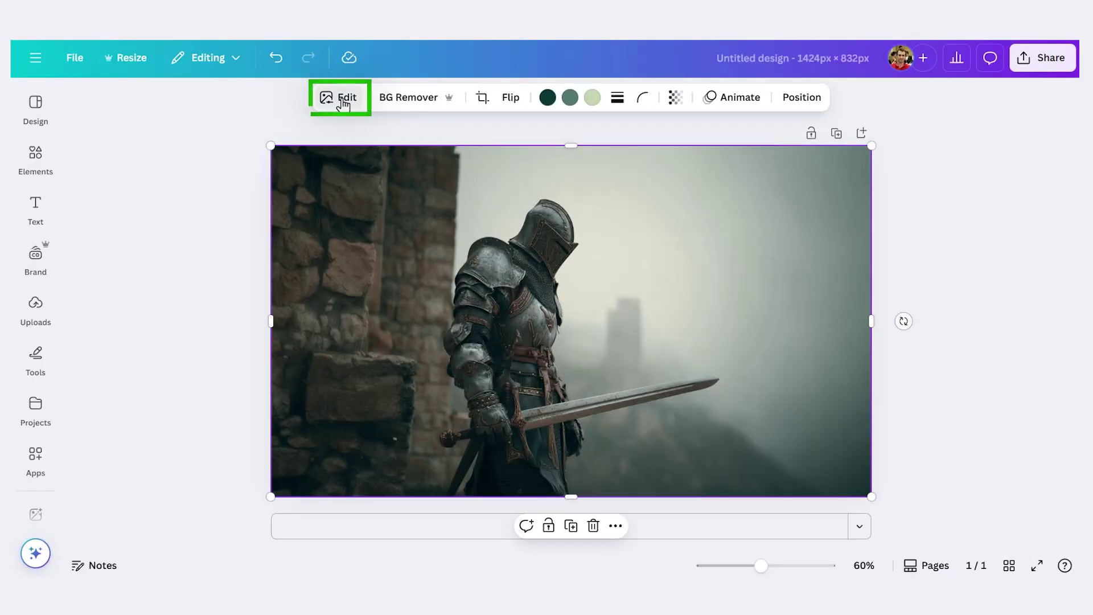
- Launch Magic Grab from the Magic Studio options in the knight photo's Edit panel
left_click(338, 97)
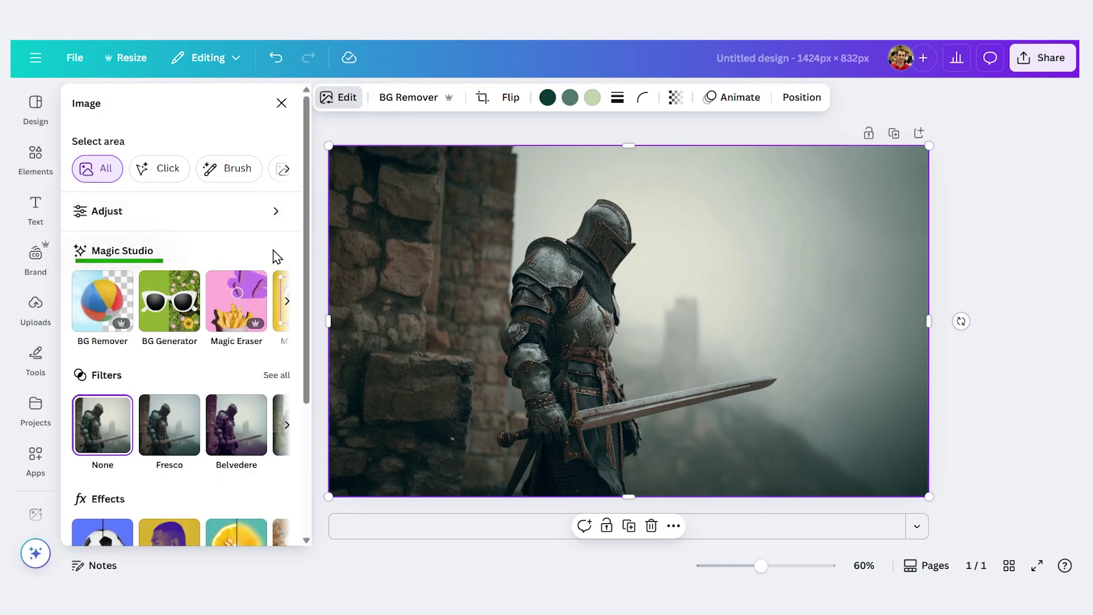
left_click(288, 304)
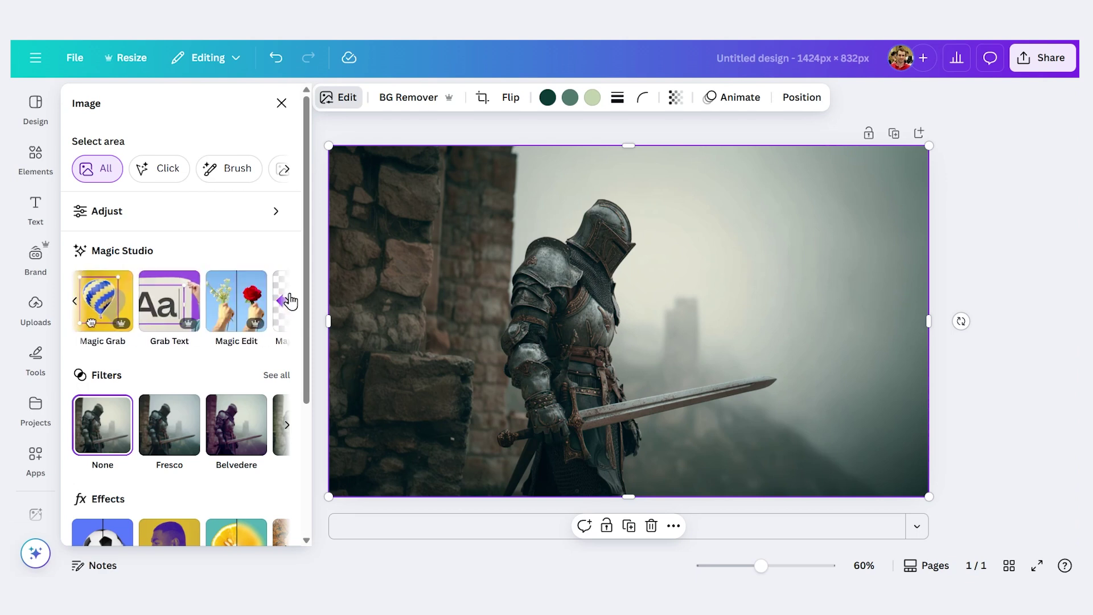
left_click(105, 302)
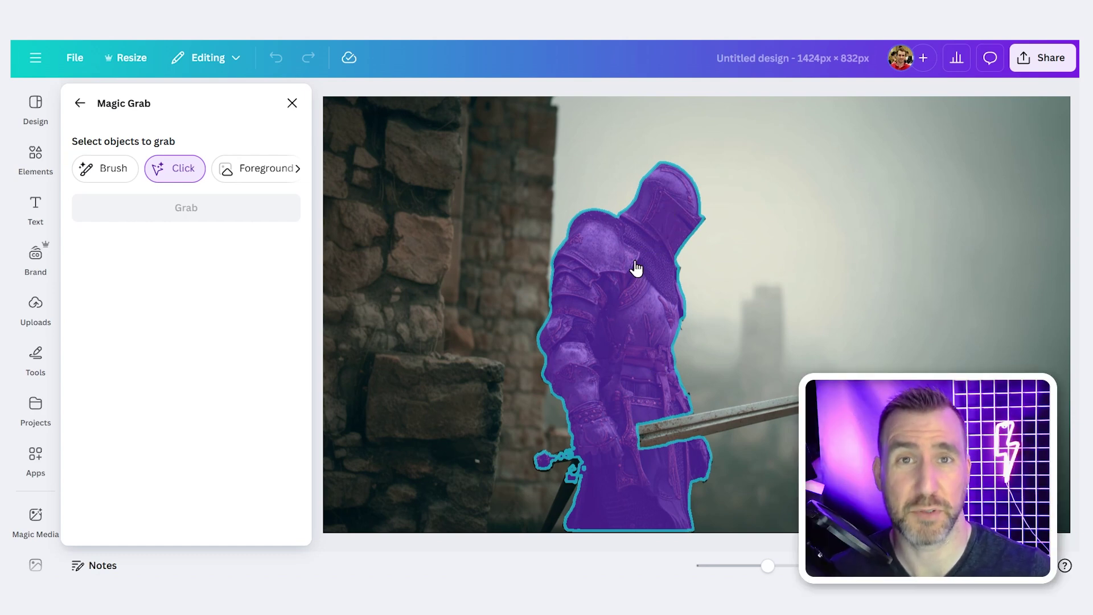
- Brush over the knight's helmet, arm, torso, sword and legs, then grab it as its own element
left_click(118, 178)
left_click_drag(653, 165, 715, 220)
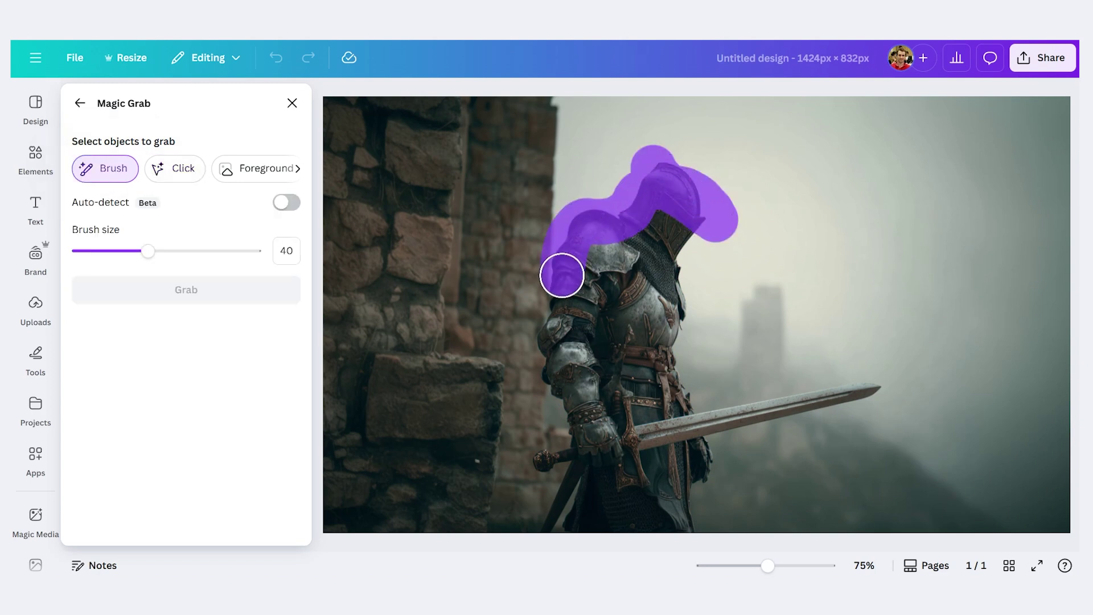
left_click_drag(562, 276, 566, 391)
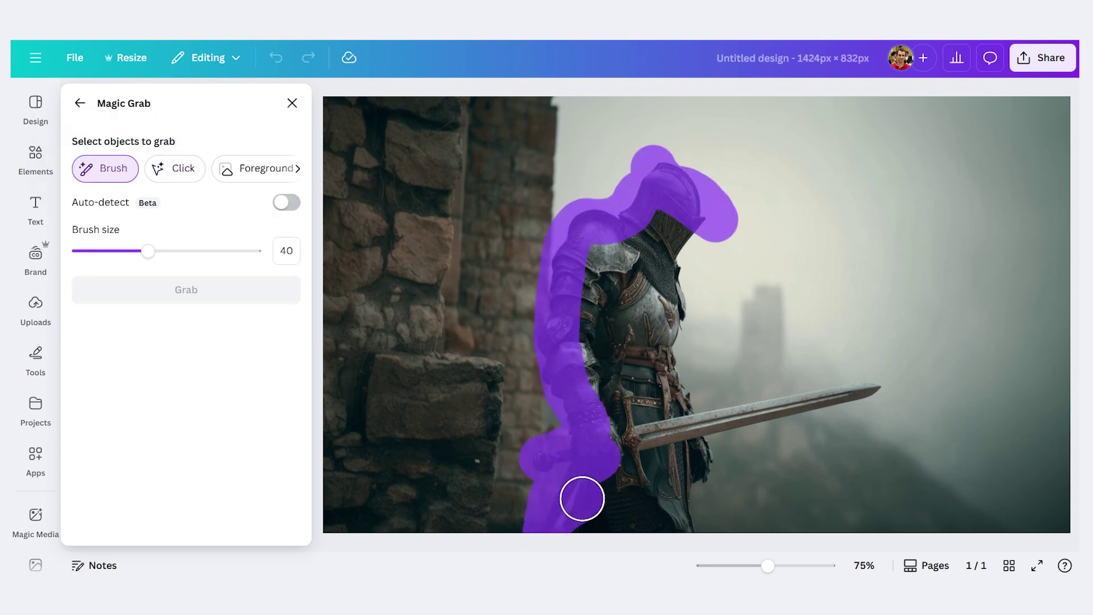
mouse_move(582, 498)
left_mouse_down()
mouse_move(599, 366)
mouse_move(587, 272)
mouse_move(670, 219)
left_mouse_up()
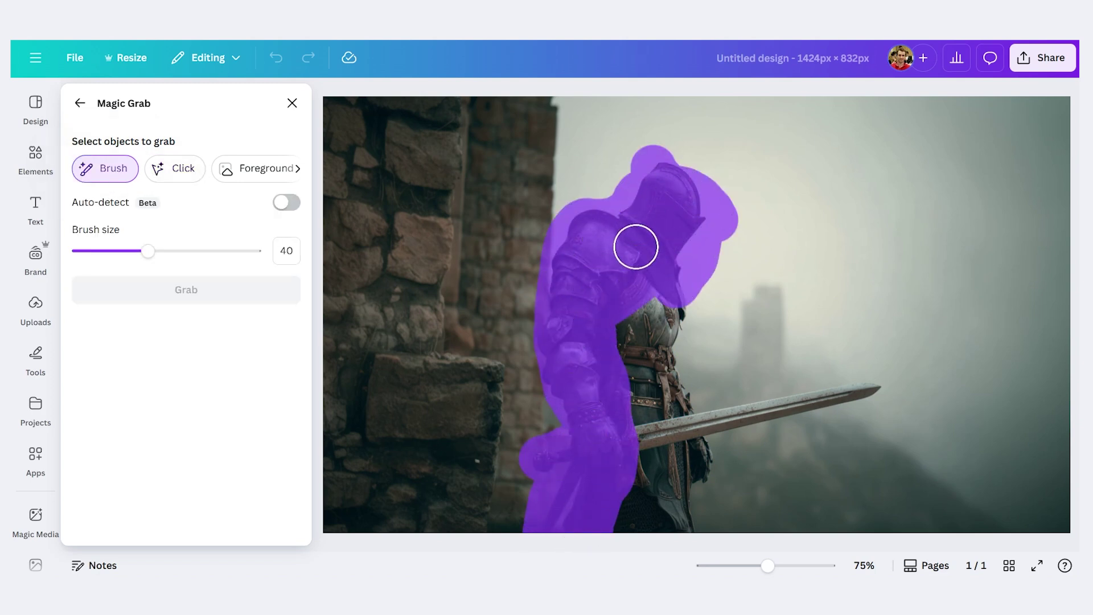
mouse_move(674, 329)
left_mouse_down()
mouse_move(666, 398)
mouse_move(682, 427)
mouse_move(849, 387)
left_mouse_up()
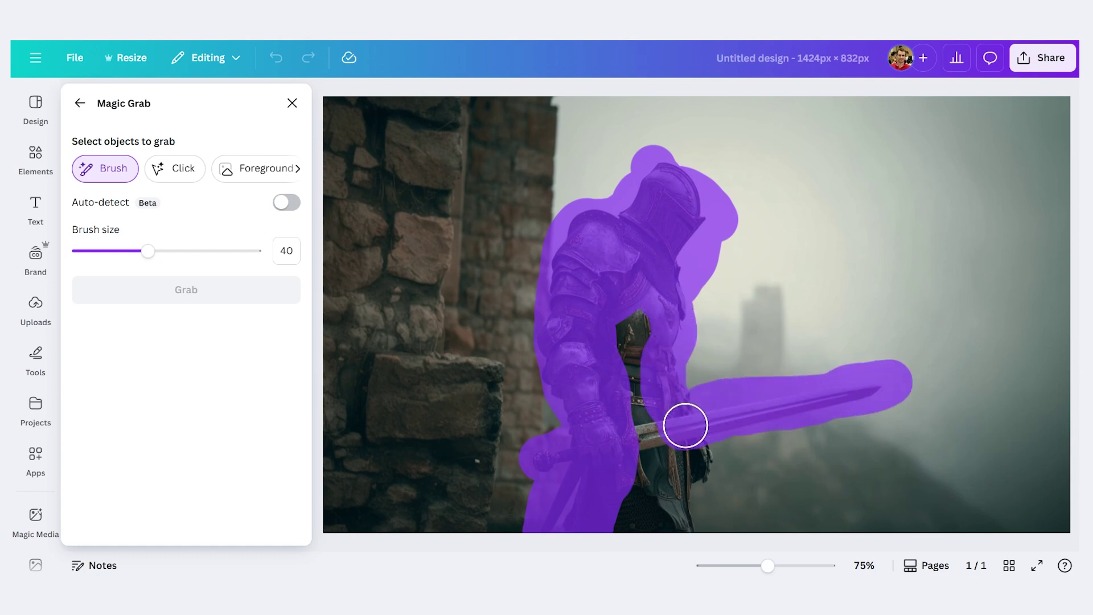
left_click_drag(690, 504, 638, 373)
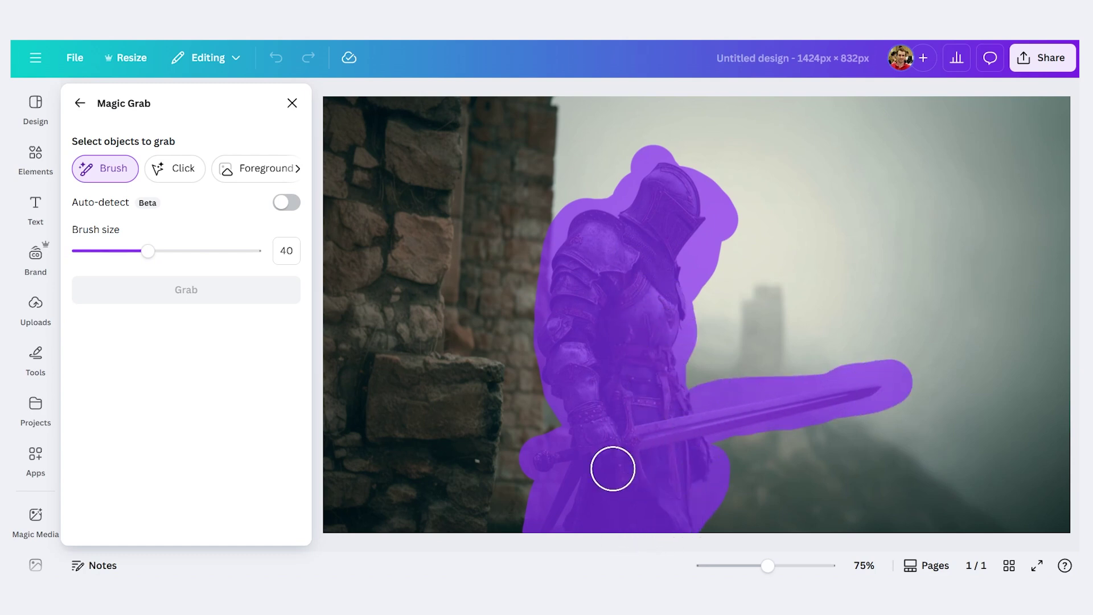
left_click_drag(632, 326, 659, 186)
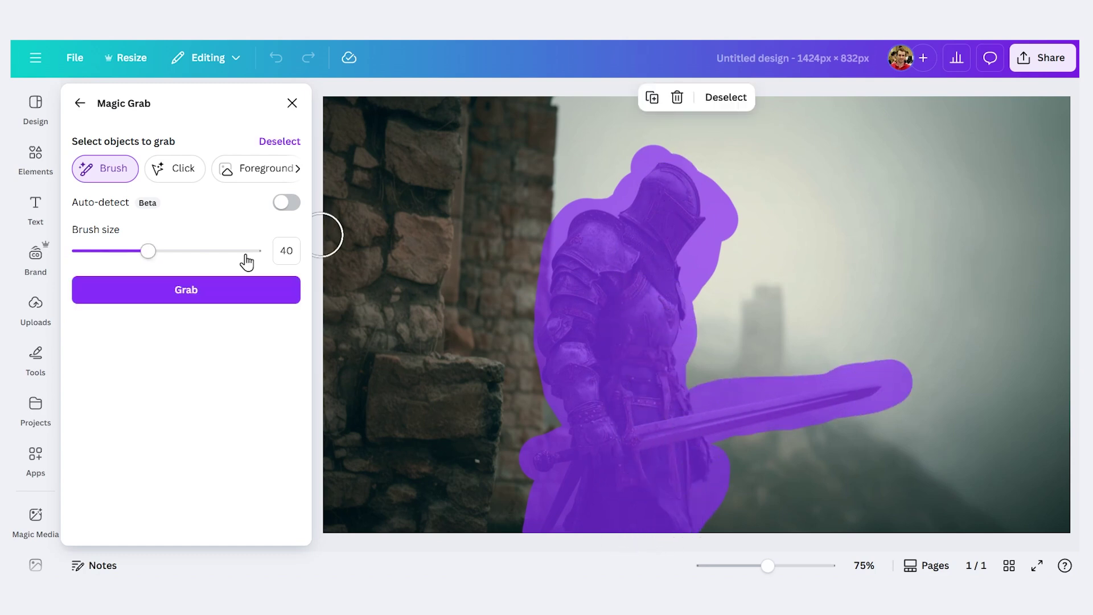
left_click(204, 295)
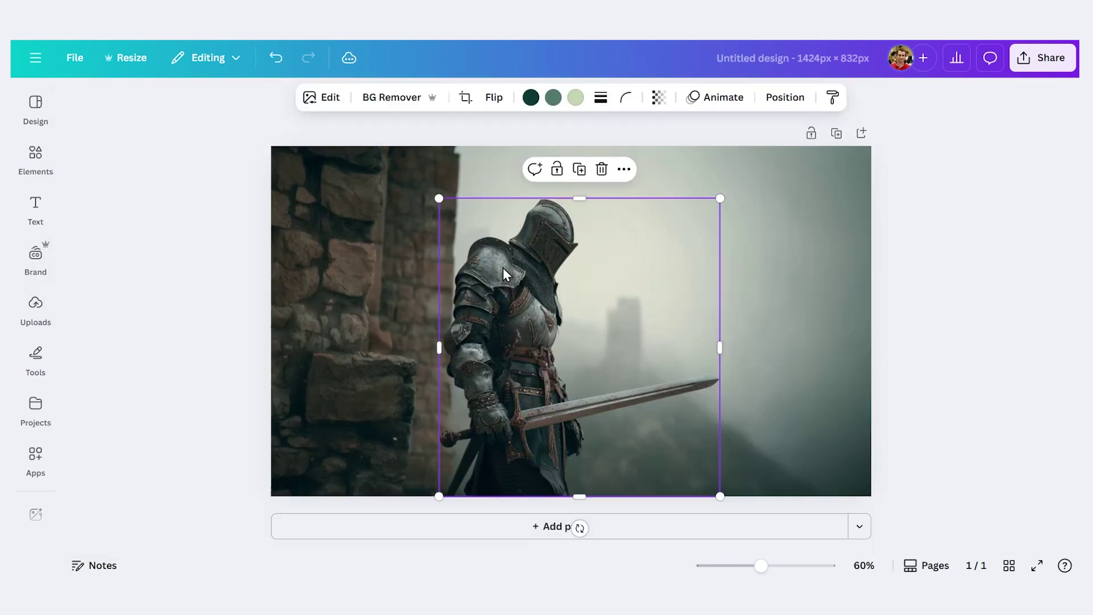
- Add a blank second page and move the knight cut-out onto it, leaving the background on Page 1
left_click_drag(482, 307, 478, 285)
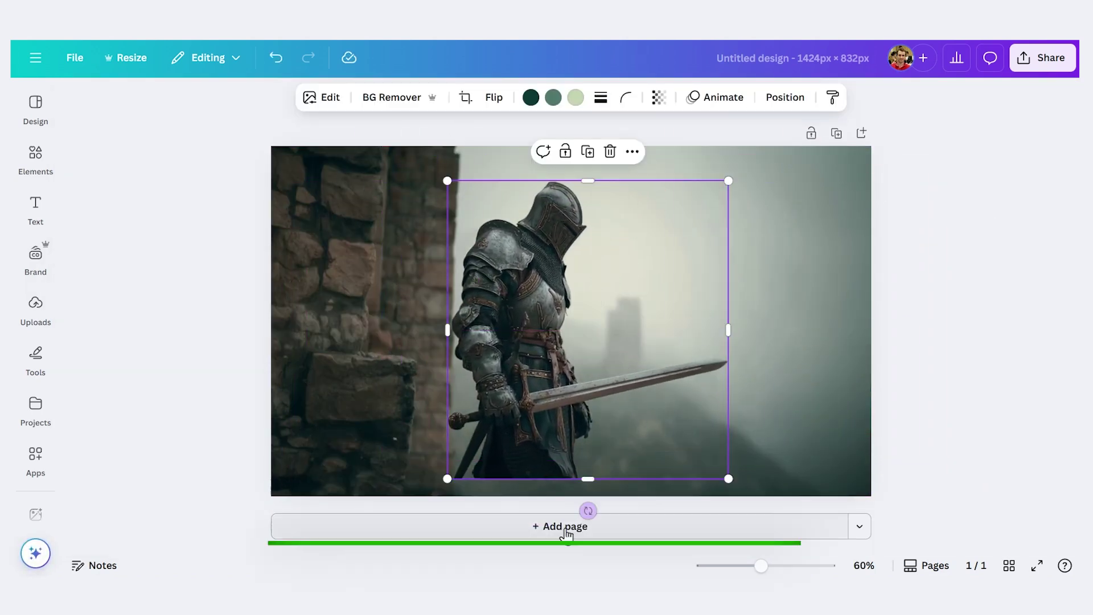
left_click(545, 533)
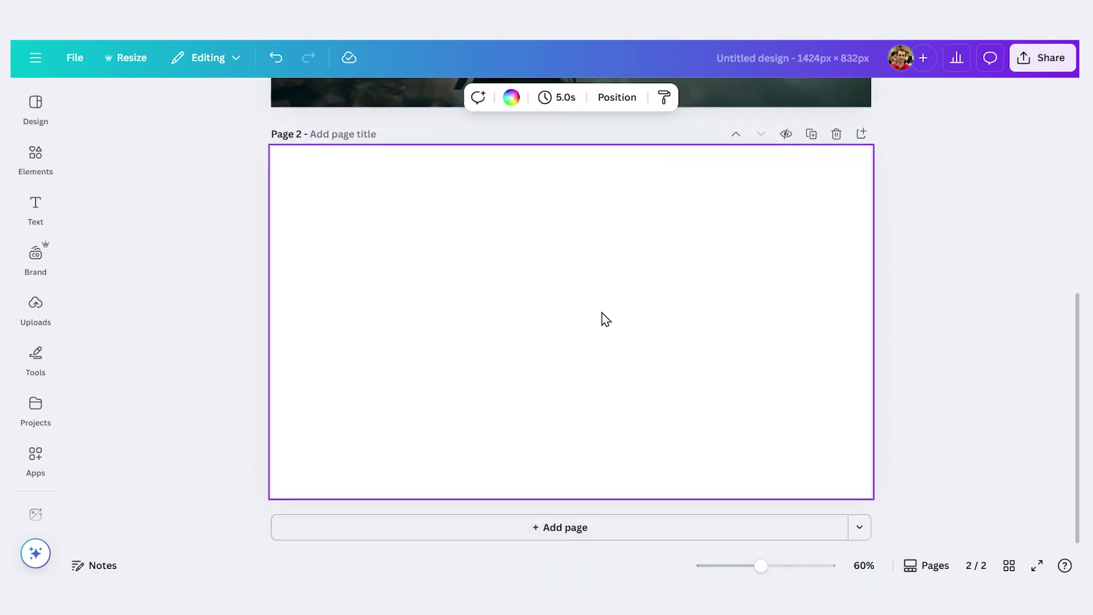
scroll(541, 205, "up", 5)
left_click_drag(541, 204, 522, 294)
scroll(923, 238, "up", 5)
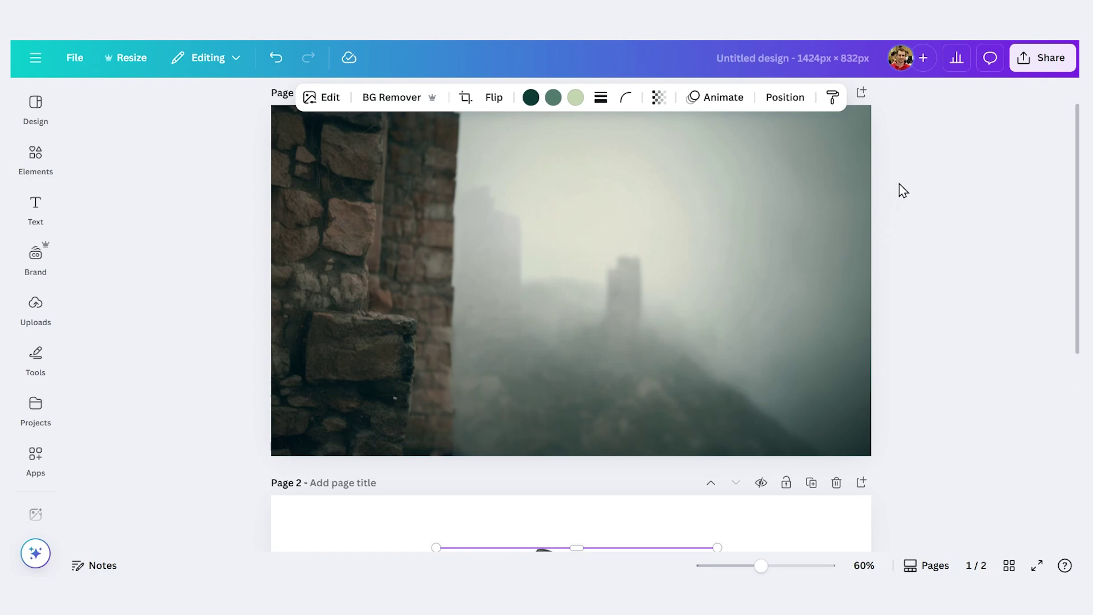
- Download both pages as PNGs with transparent background into Knight_Elements.zip and show it in its folder
left_click(1033, 59)
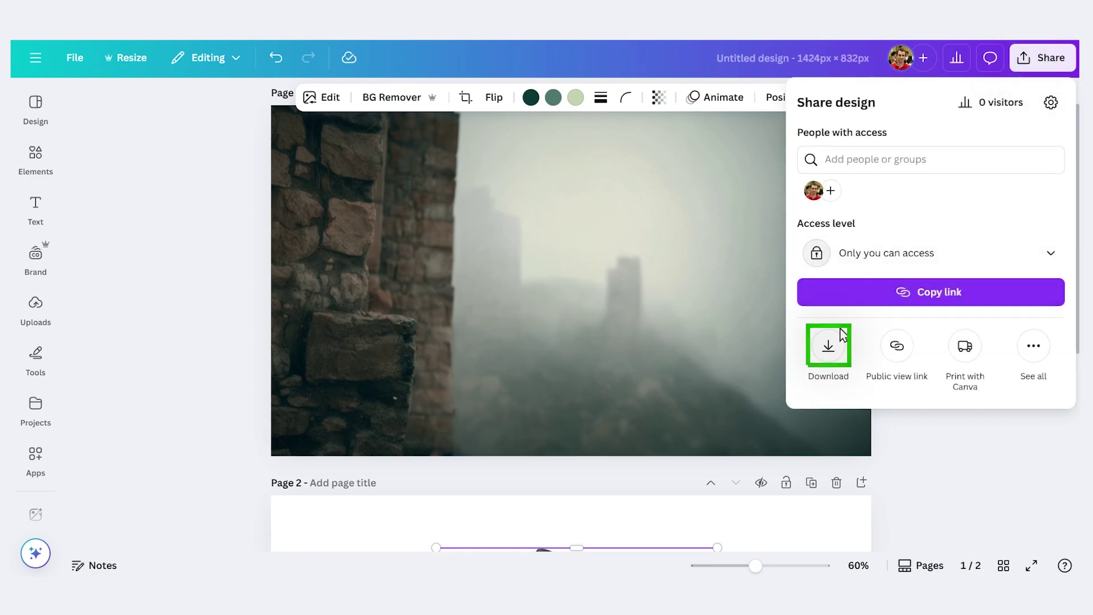
left_click(837, 339)
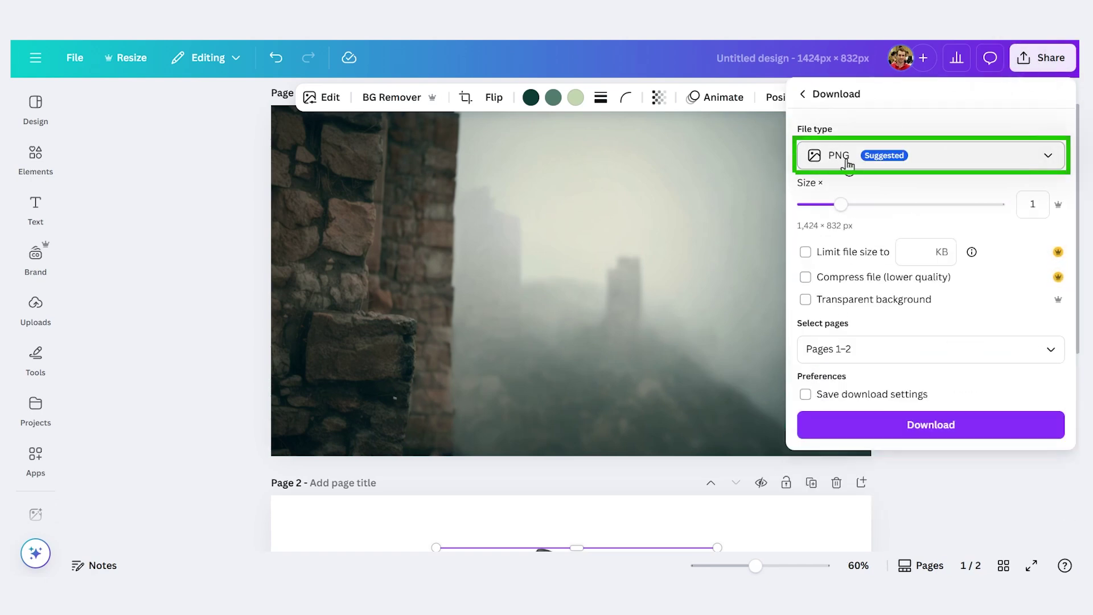
left_click(805, 301)
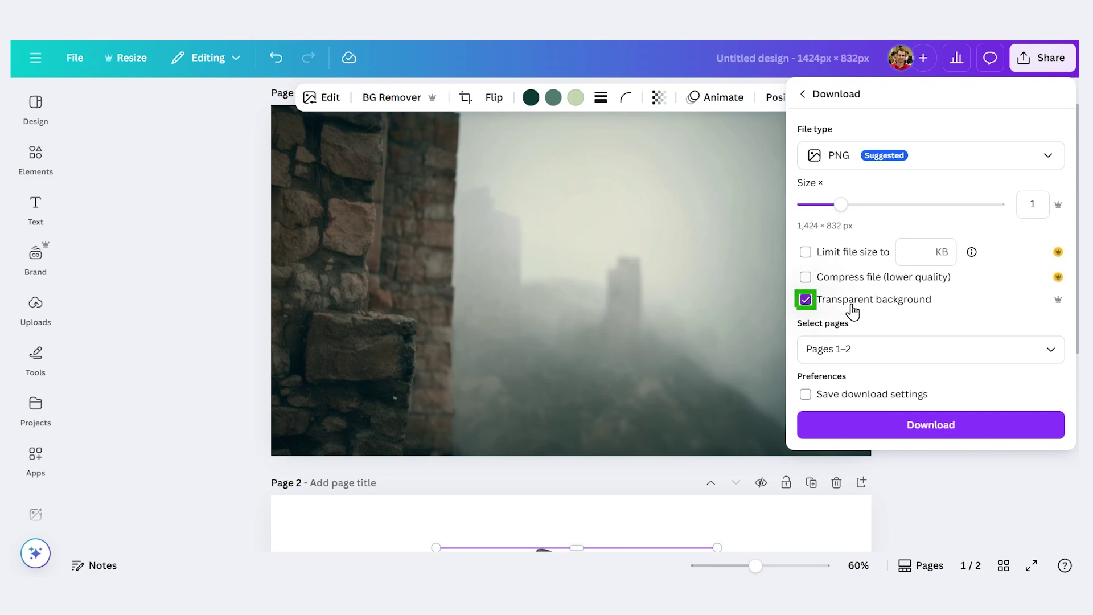
left_click(913, 428)
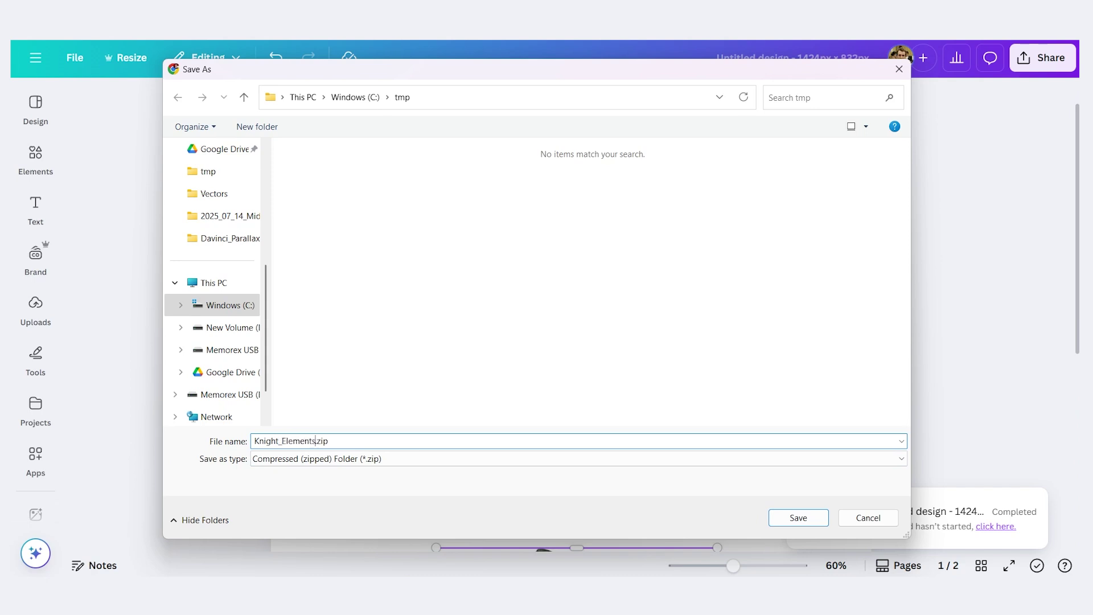
key("Return")
left_click(979, 55)
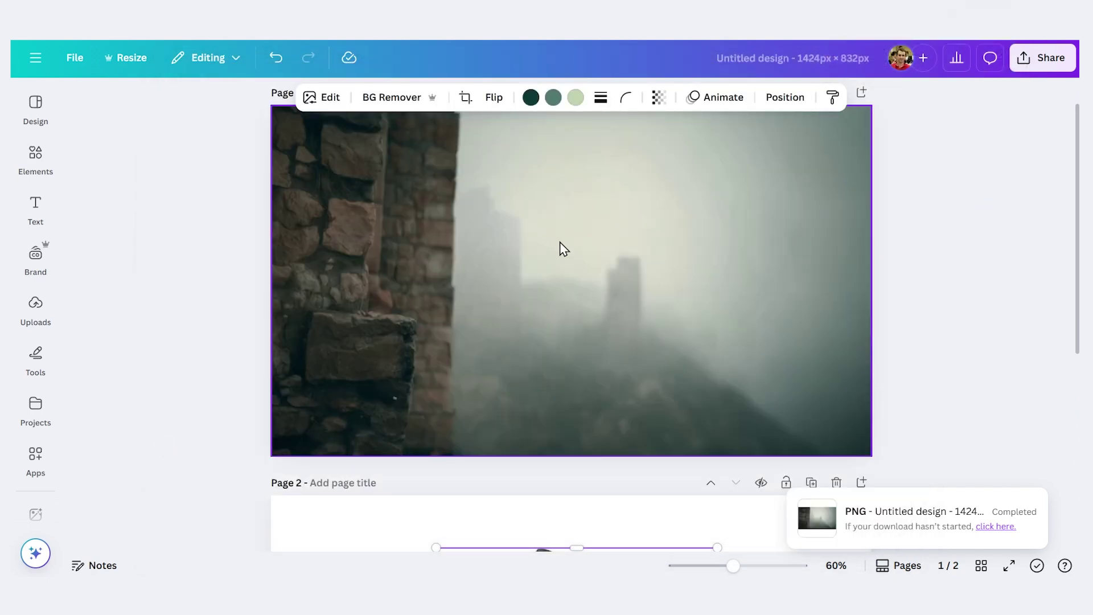
- Extract Knight_Elements.zip into a Knight_Elements folder
right_click(462, 261)
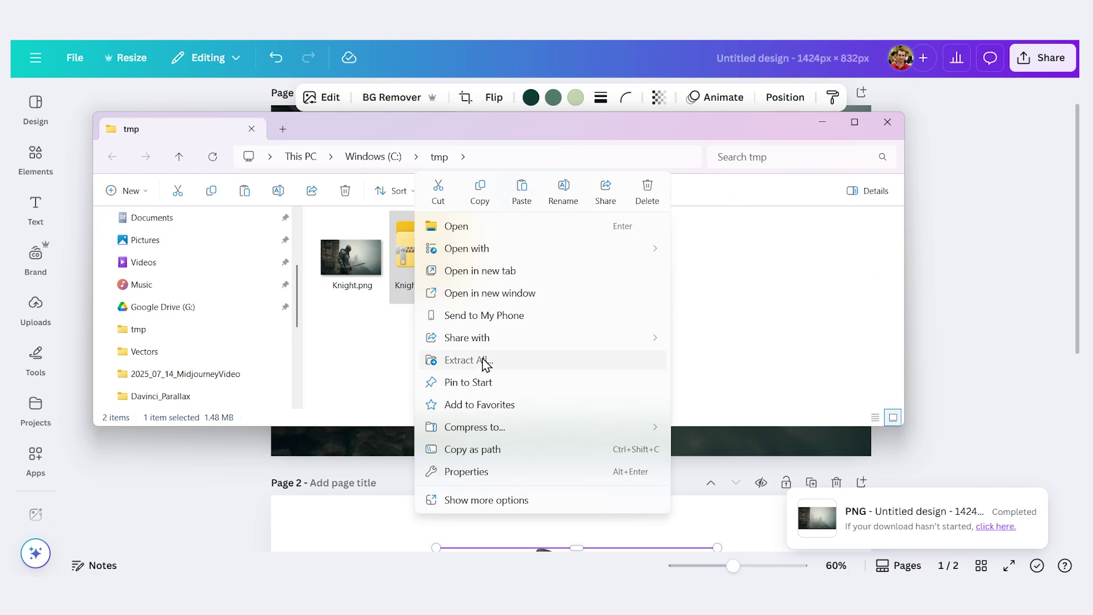
left_click(485, 360)
left_click(656, 427)
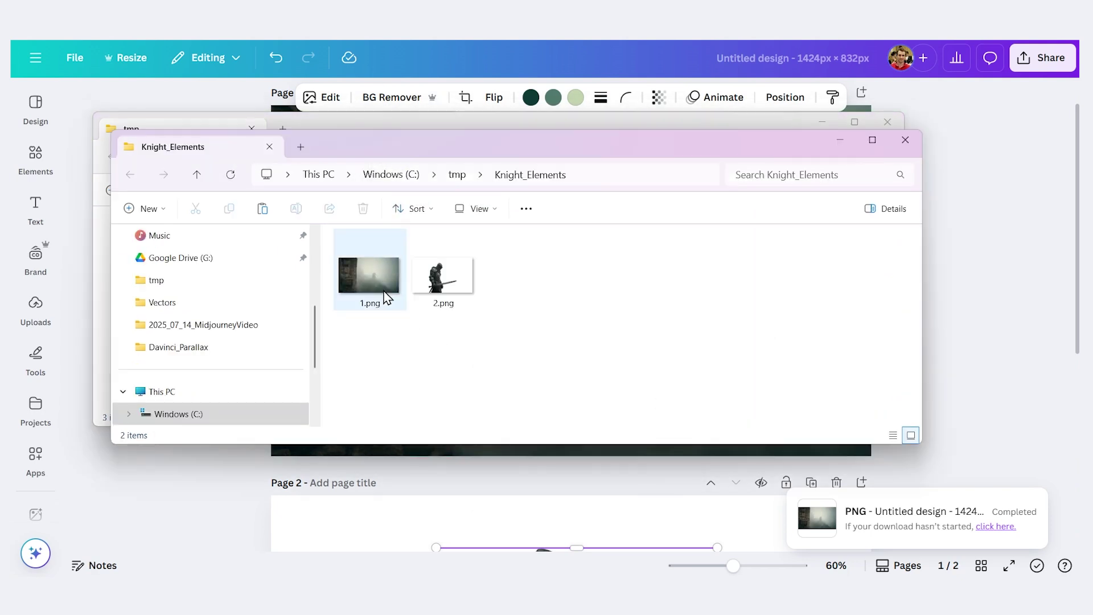
- Preview 1.png and 2.png in Photos to check the background and the knight cut-out
left_click(375, 268)
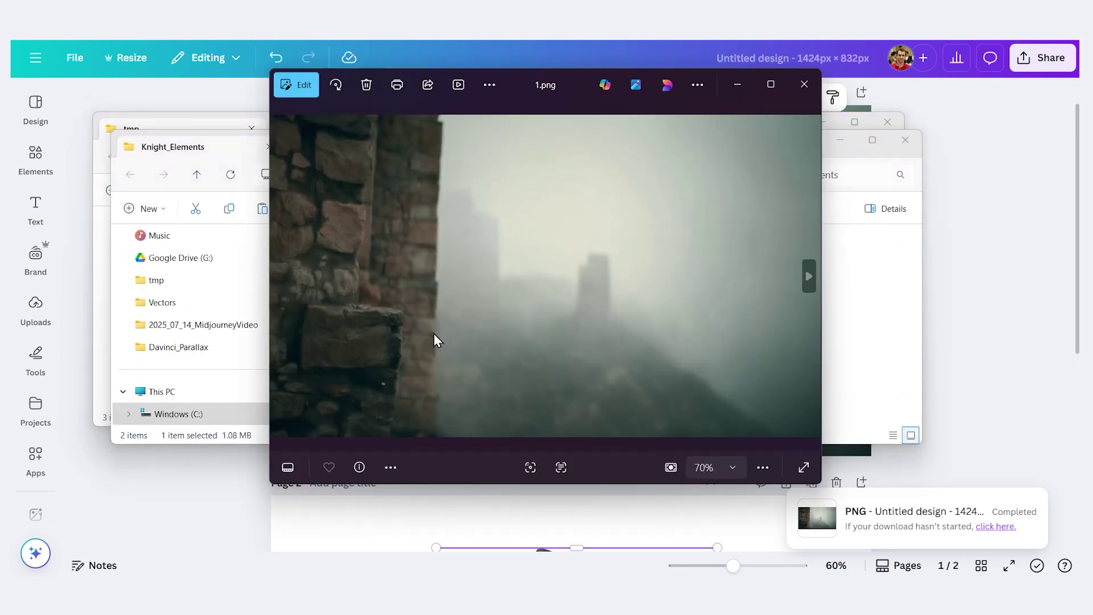
key("Right")
key("Return")
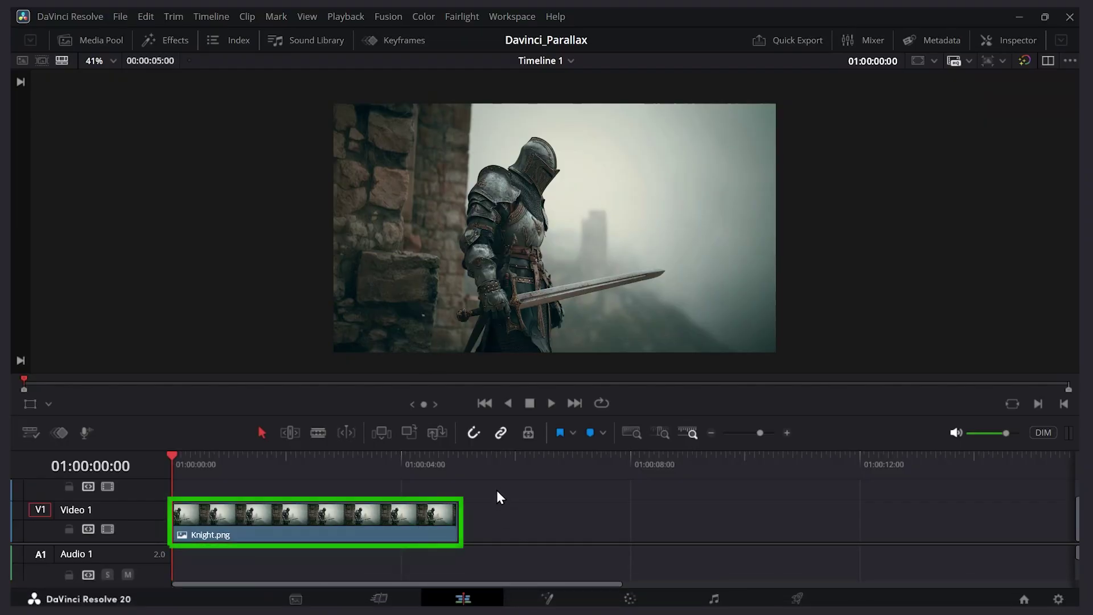
- Delete Knight.png from the timeline, import 1.png and 2.png, and put 1.png on Video 1
left_click(365, 515)
key("Delete")
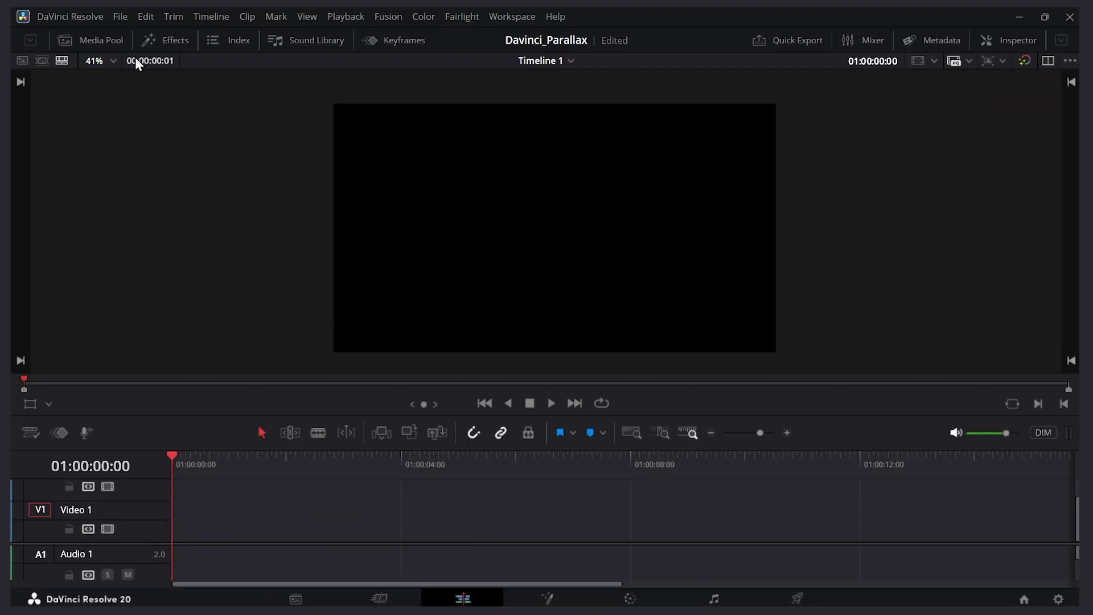
left_click(105, 41)
right_click(161, 172)
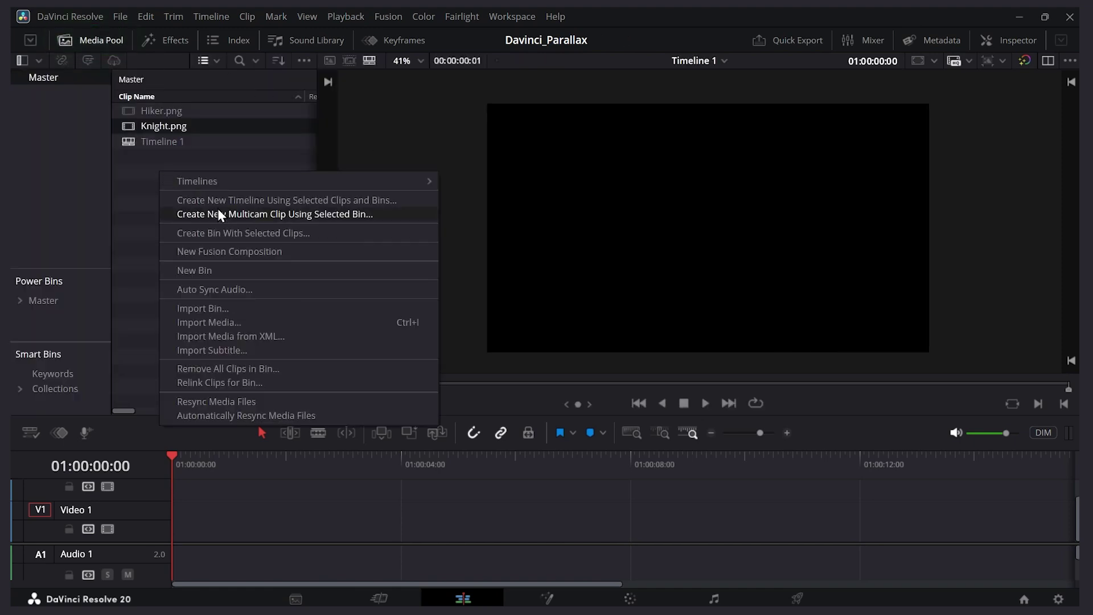
left_click(244, 323)
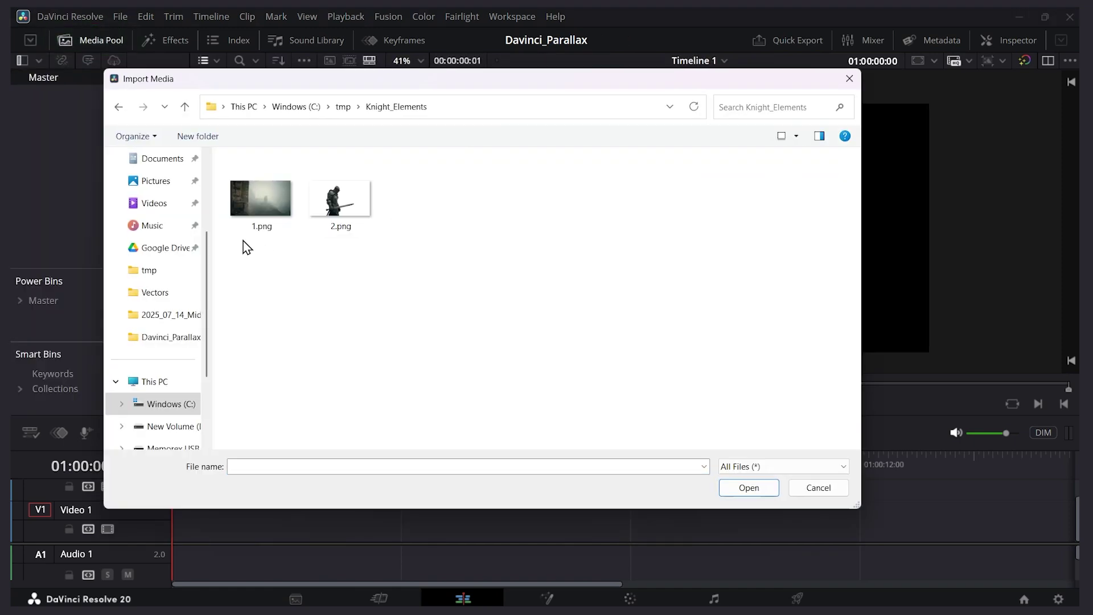
left_click_drag(245, 247, 376, 217)
left_click(755, 490)
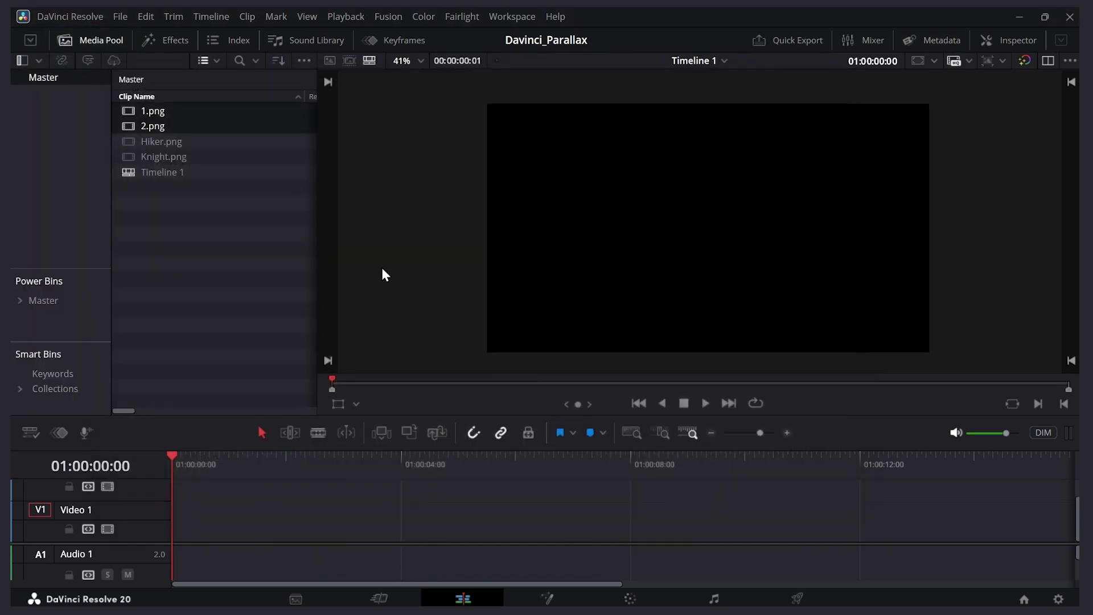
left_click_drag(153, 110, 162, 523)
- Place the 2.png knight cut-out on Video 2 above the background and play the layers back
left_click(171, 131)
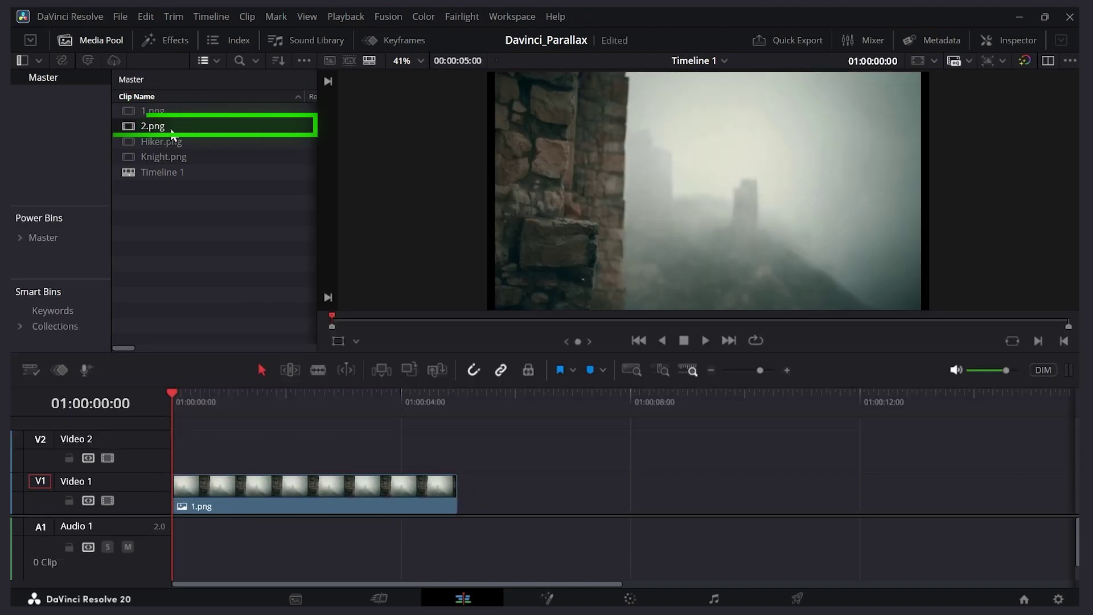
left_click_drag(221, 393, 179, 449)
key("space")
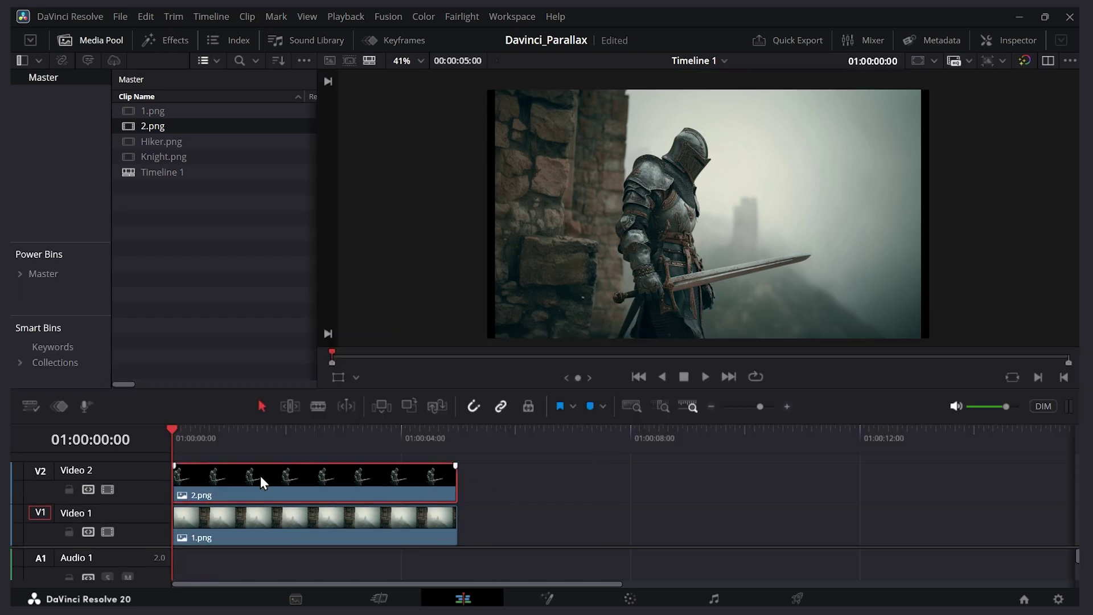
- Keyframe the knight's Zoom from 1.000 at the start to 1.540 at its last frame, then preview it
left_click(1016, 42)
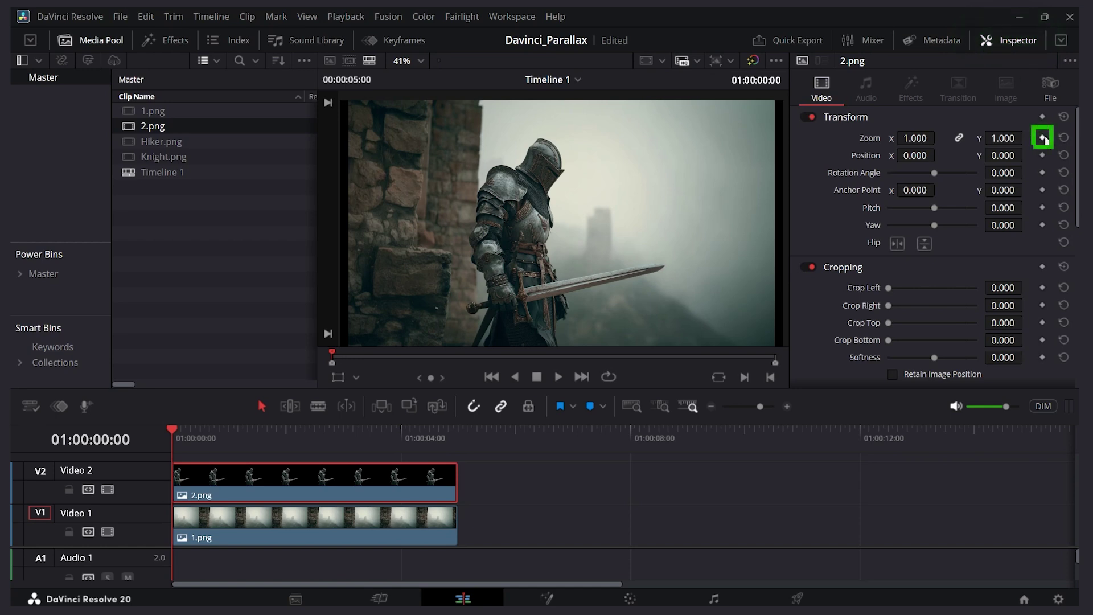
left_click_drag(401, 433, 453, 432)
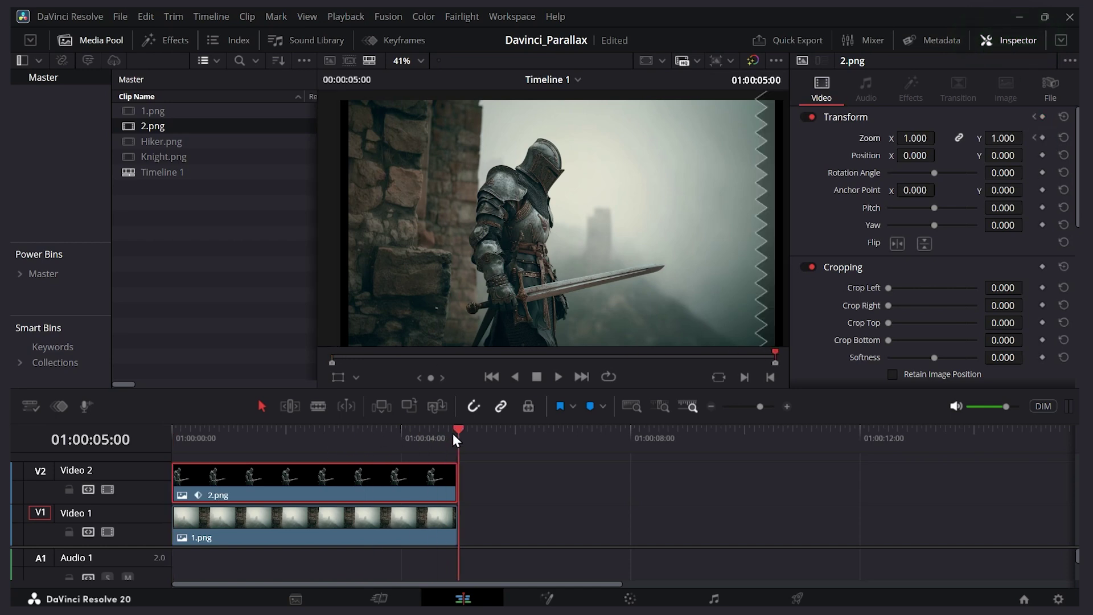
key("Left")
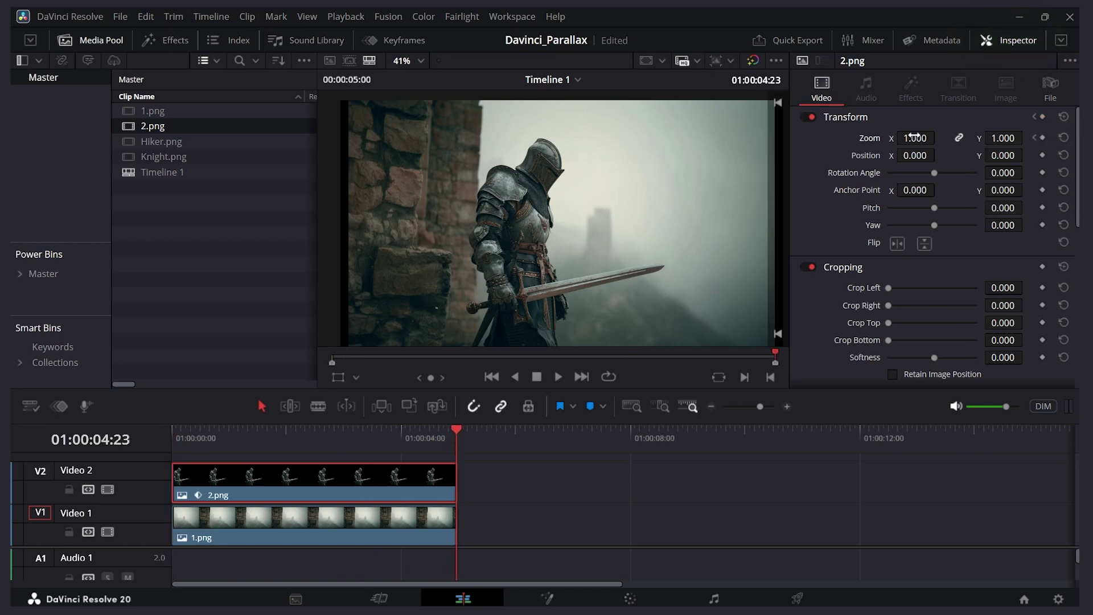
left_click_drag(914, 136, 1046, 147)
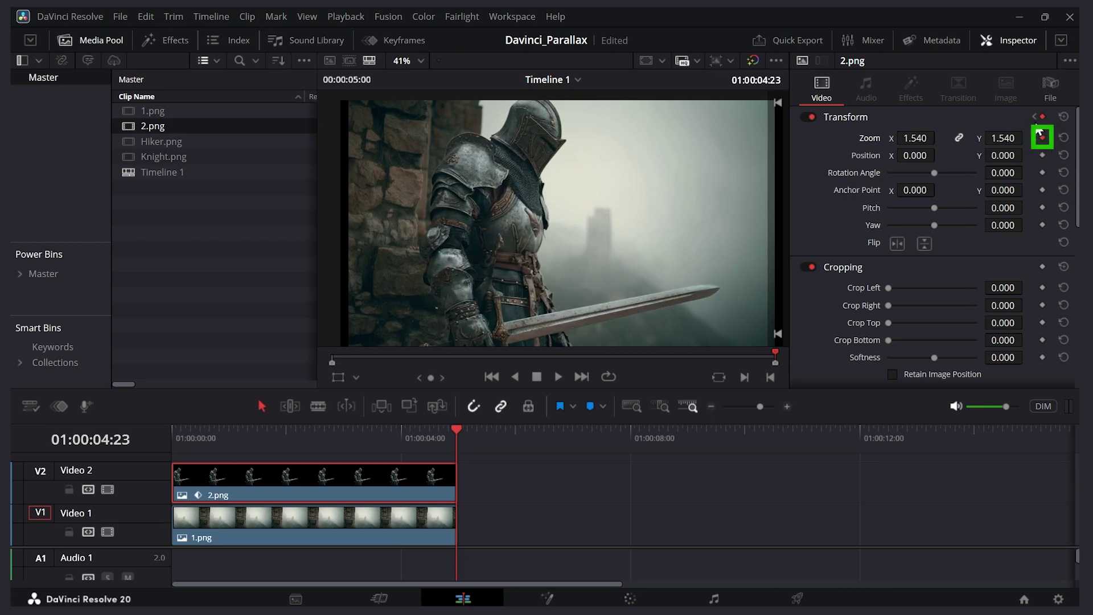
left_click(205, 435)
key("Home")
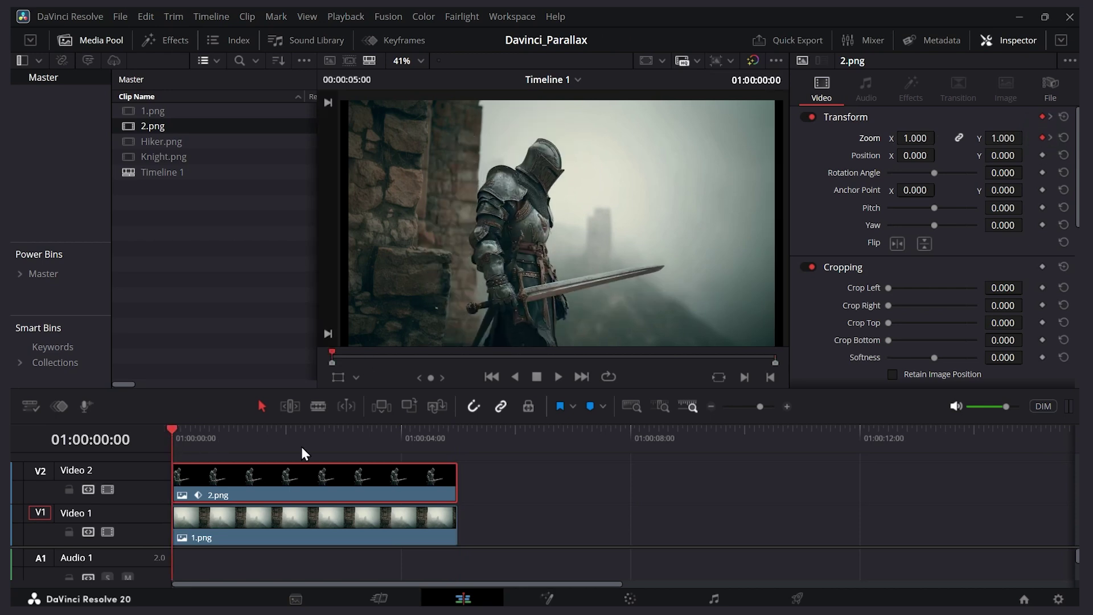
key("space")
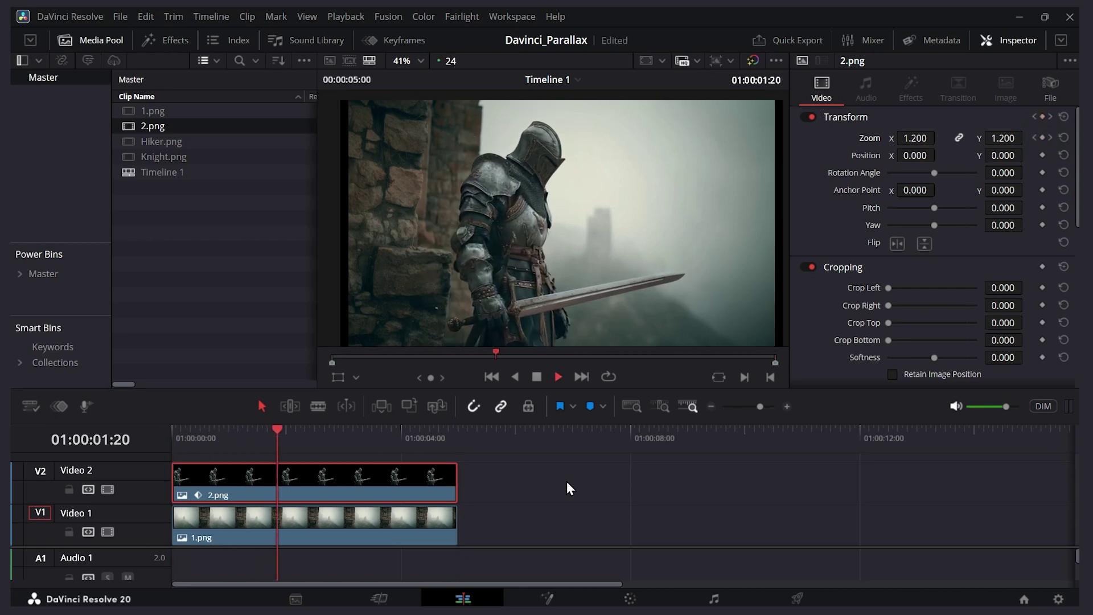
key("space")
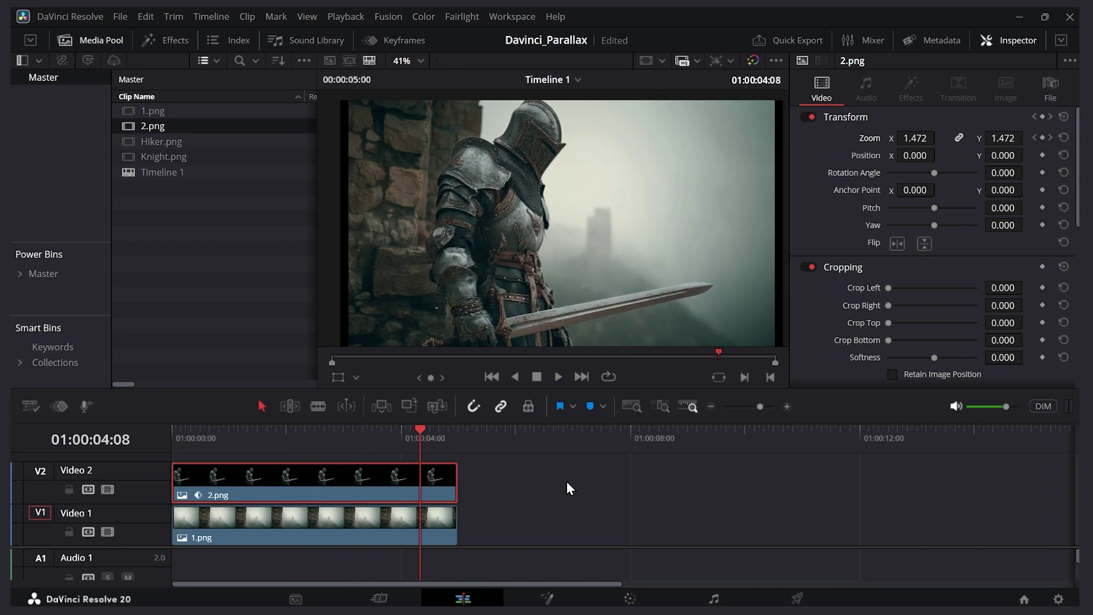
- Keyframe the 1.png background zoom at 1.123 at the start and 1.050 at 01:00:05:00
left_click(320, 524)
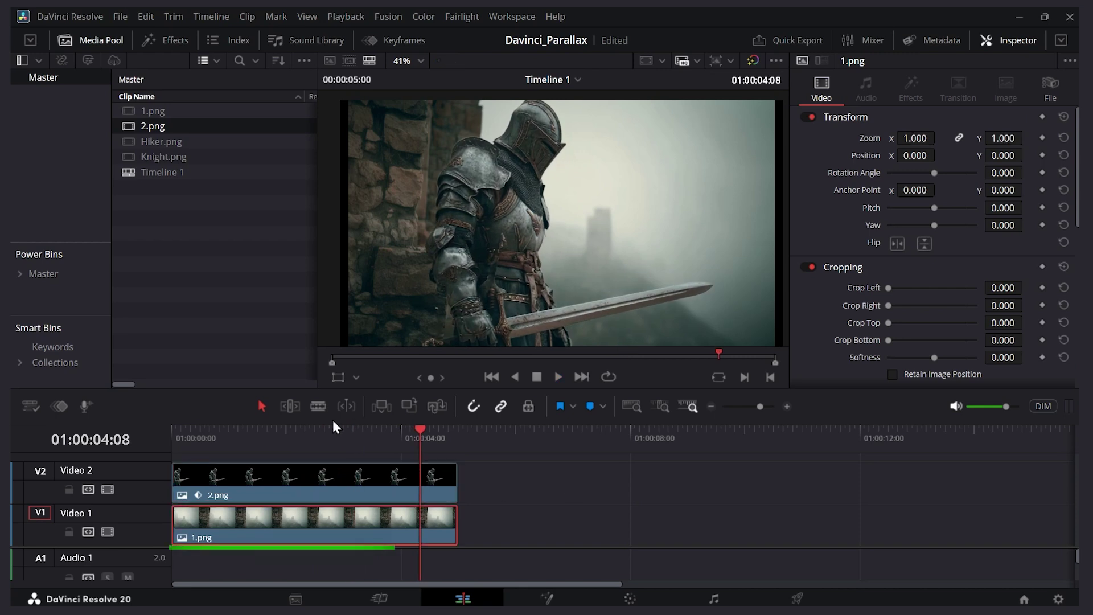
left_click(196, 435)
key("Home")
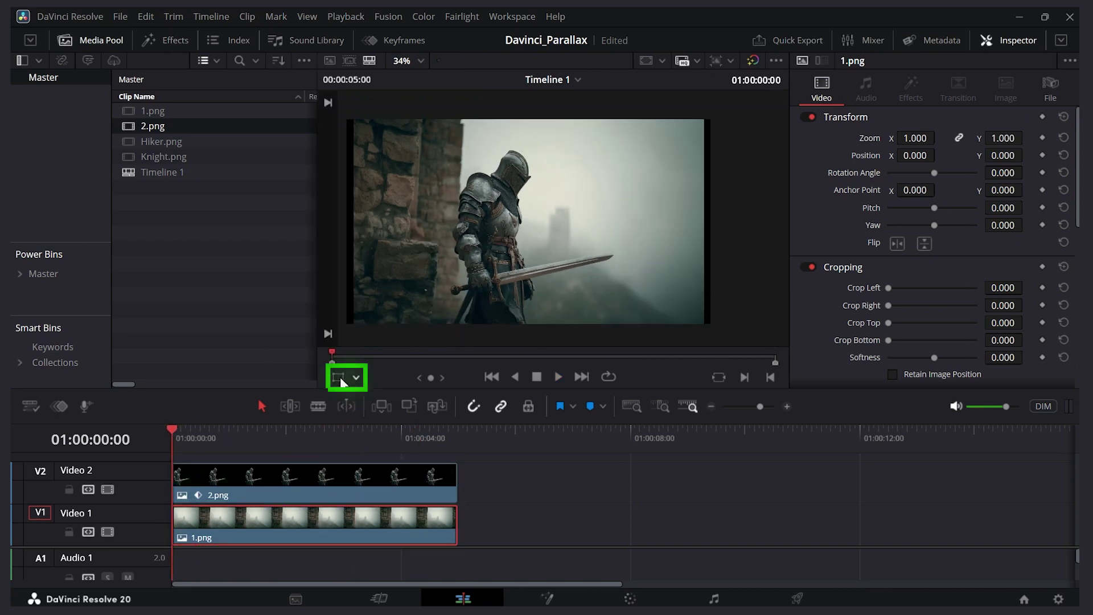
left_click(338, 377)
left_click_drag(358, 117, 233, 114)
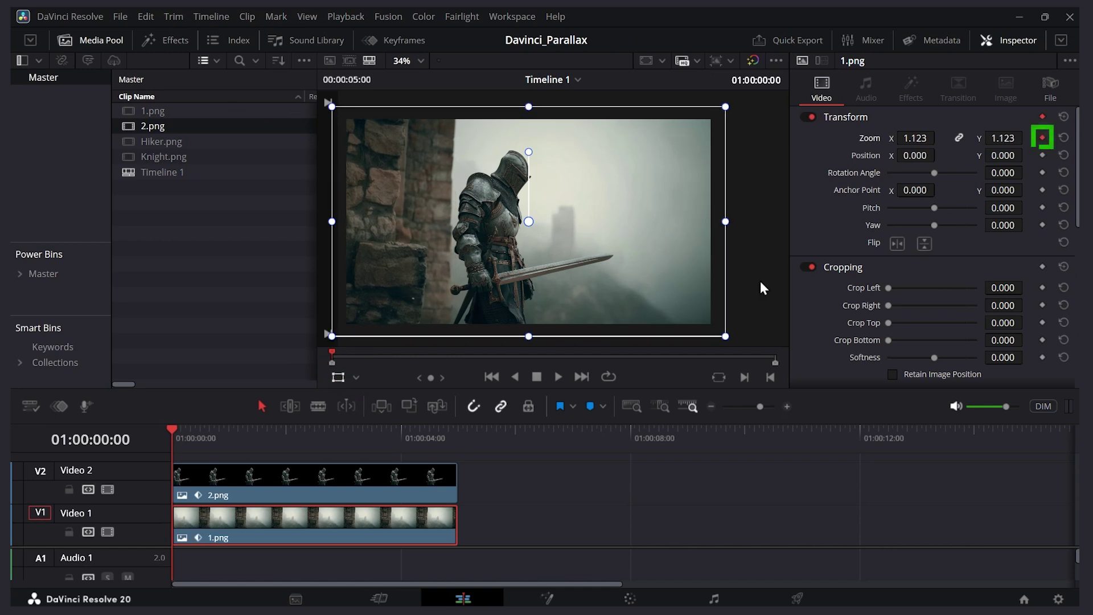
left_click_drag(174, 436, 455, 448)
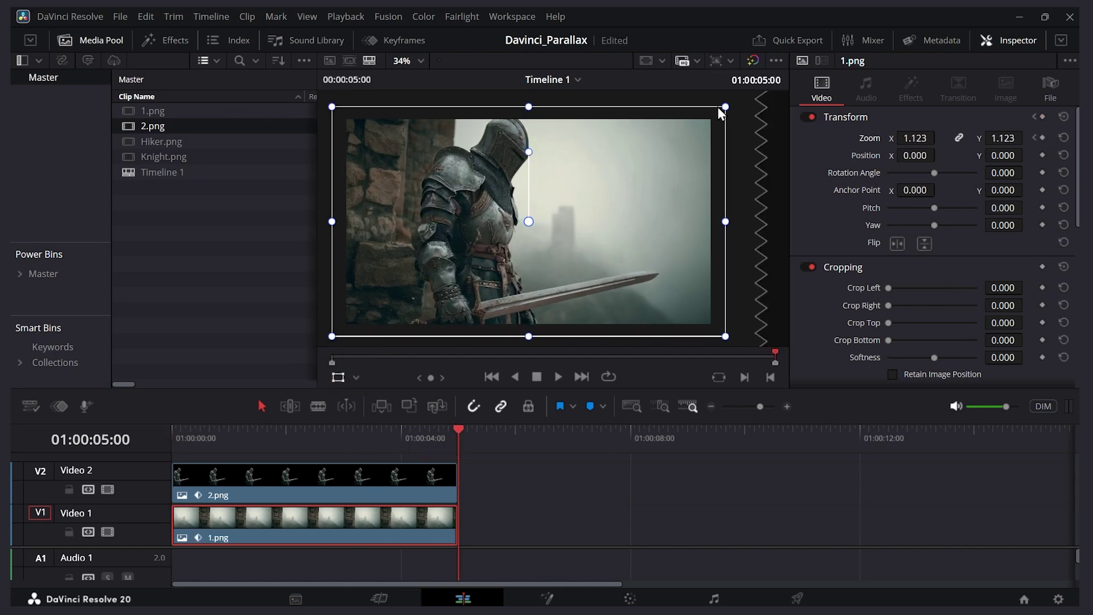
left_click_drag(719, 108, 712, 107)
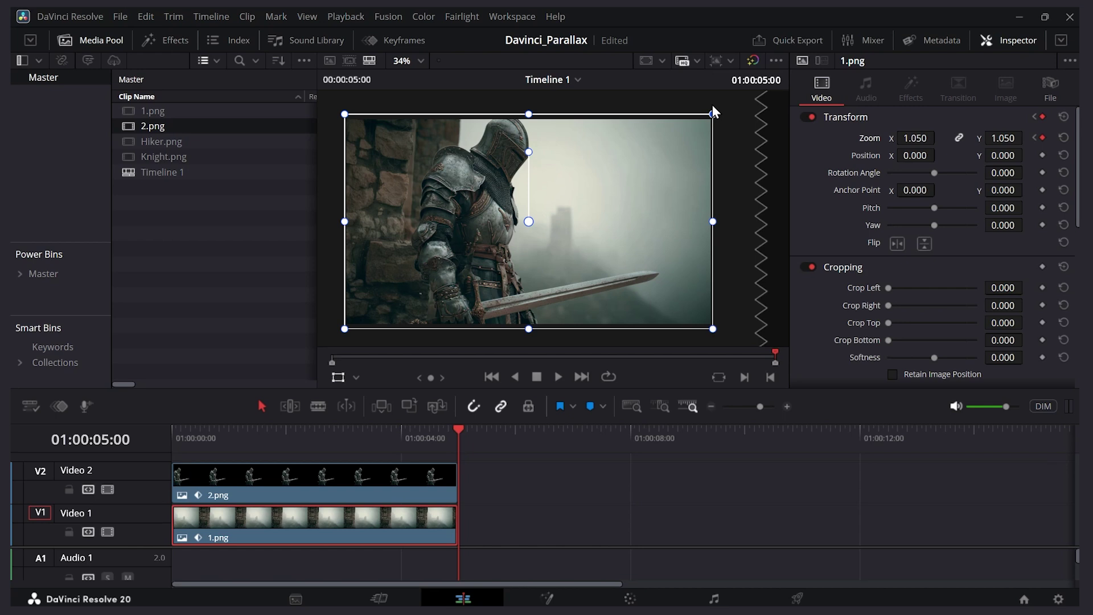